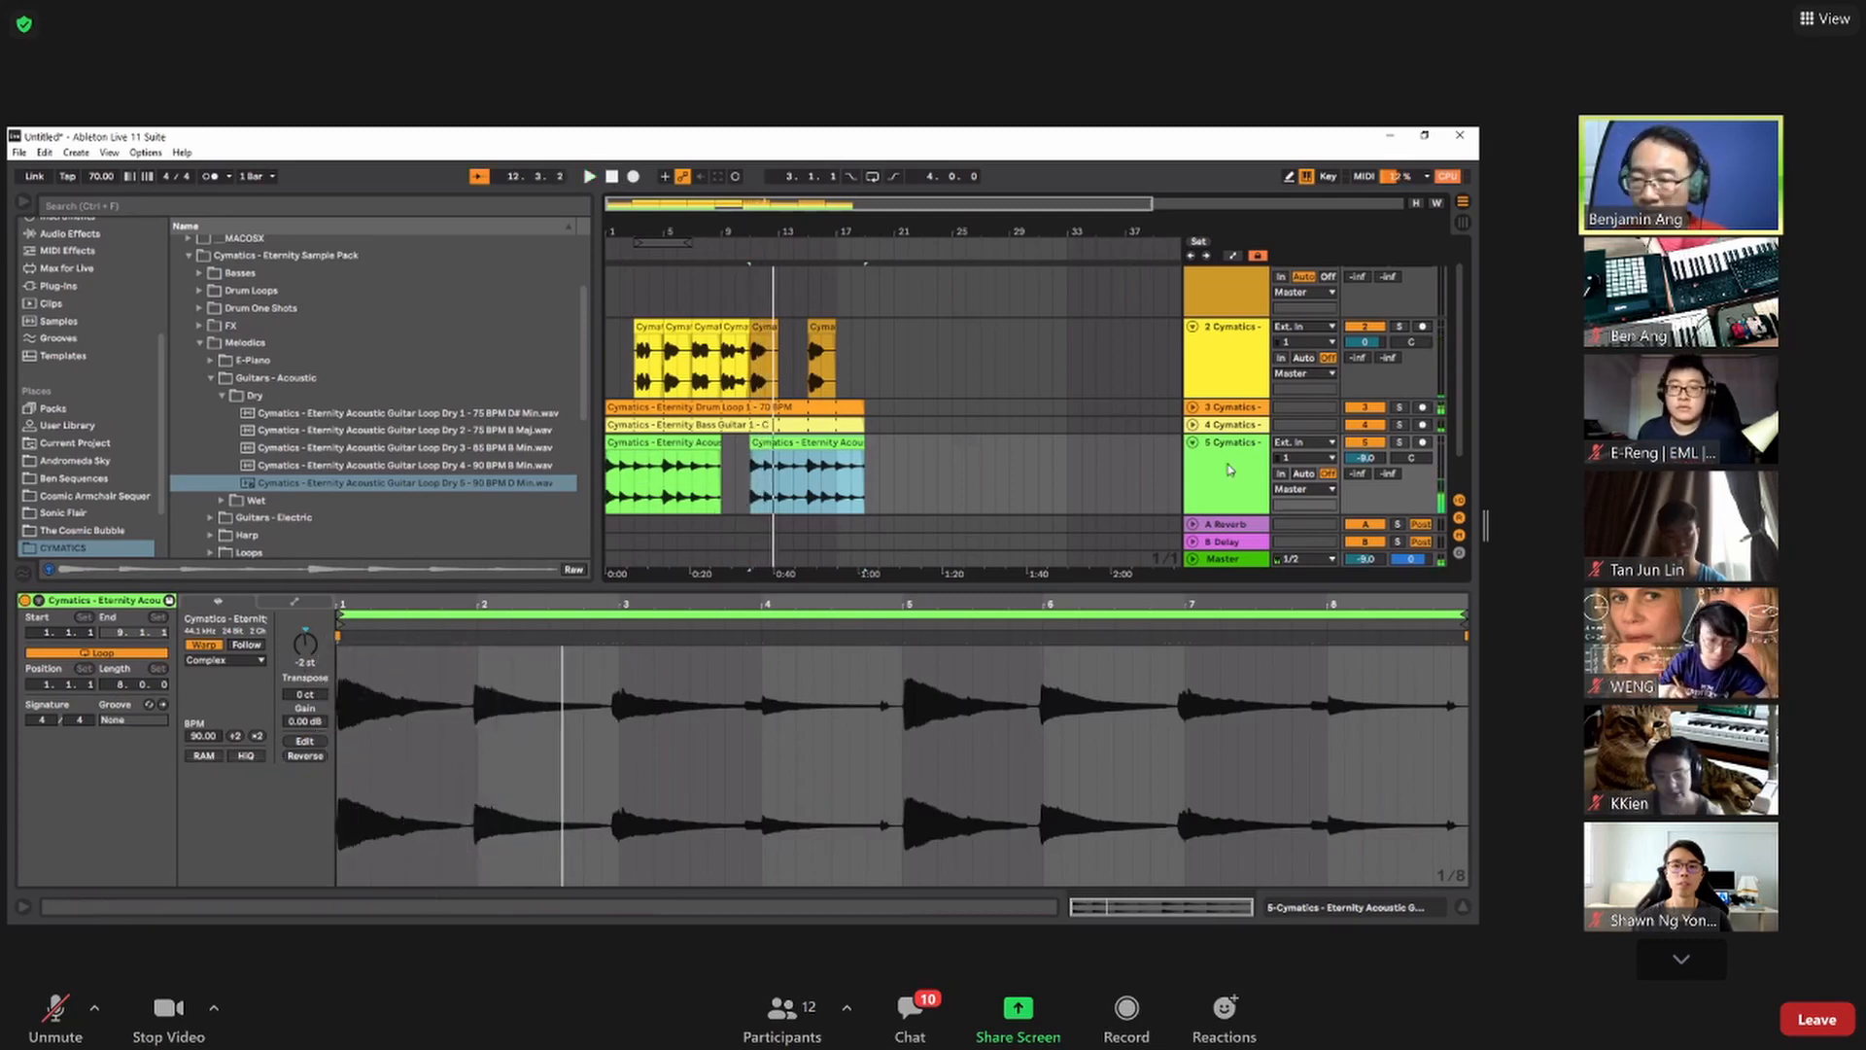
- Fold tracks 5 and 2 in the arrangement and rename track 2 to Vocal
{"action": "left_click", "coordinate": [1194, 444]}
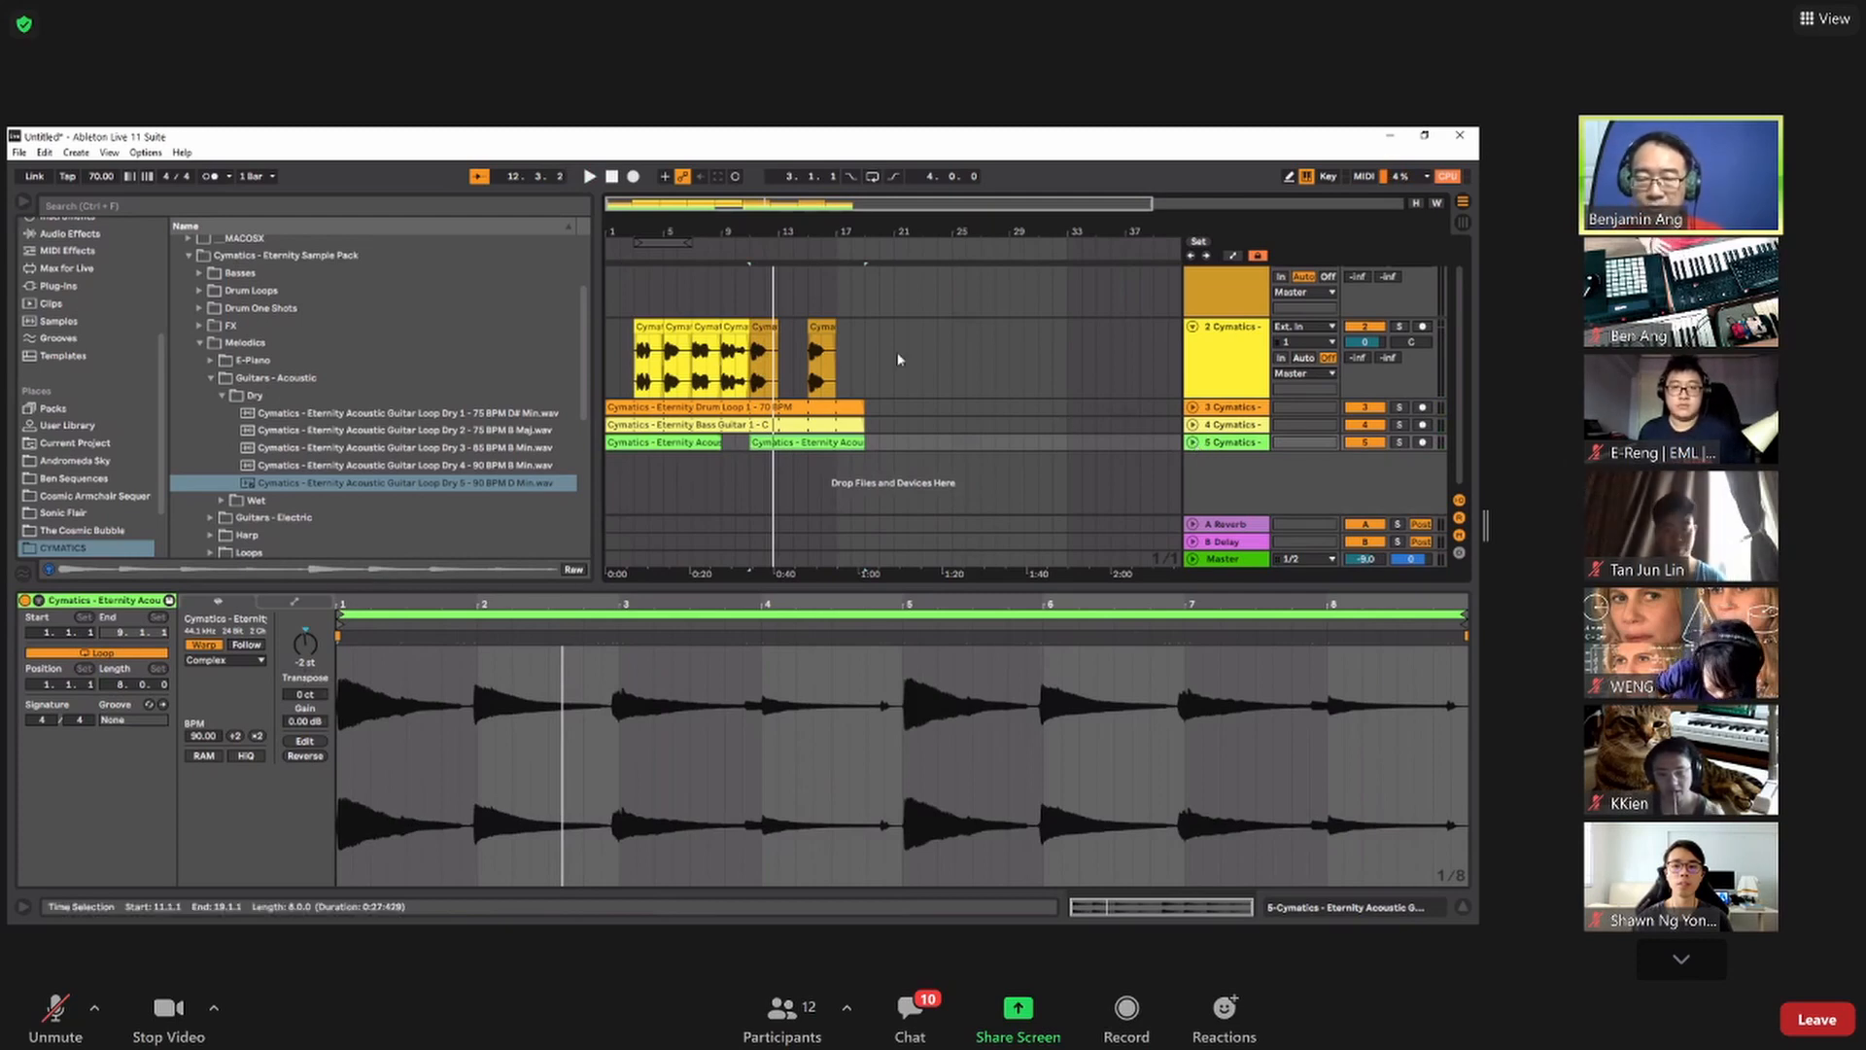
{"action": "left_click", "coordinate": [1193, 327]}
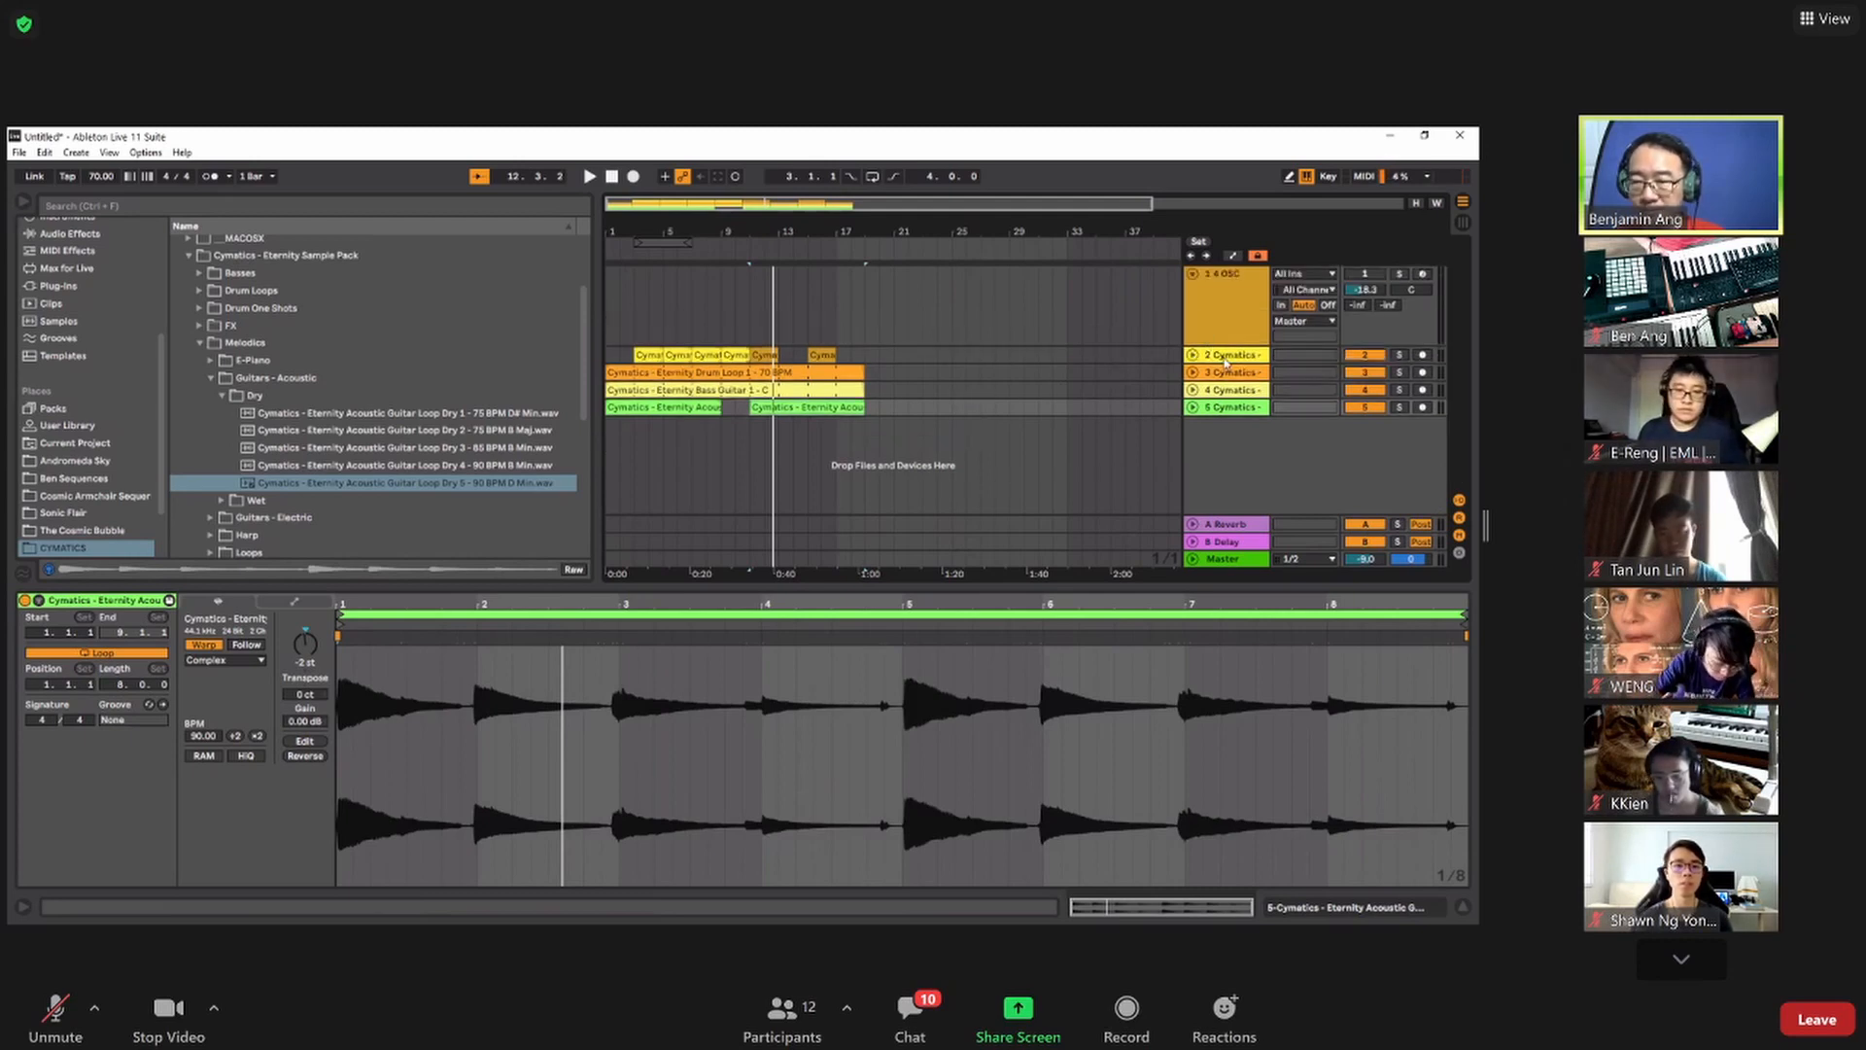
{"action": "left_click", "coordinate": [1226, 357]}
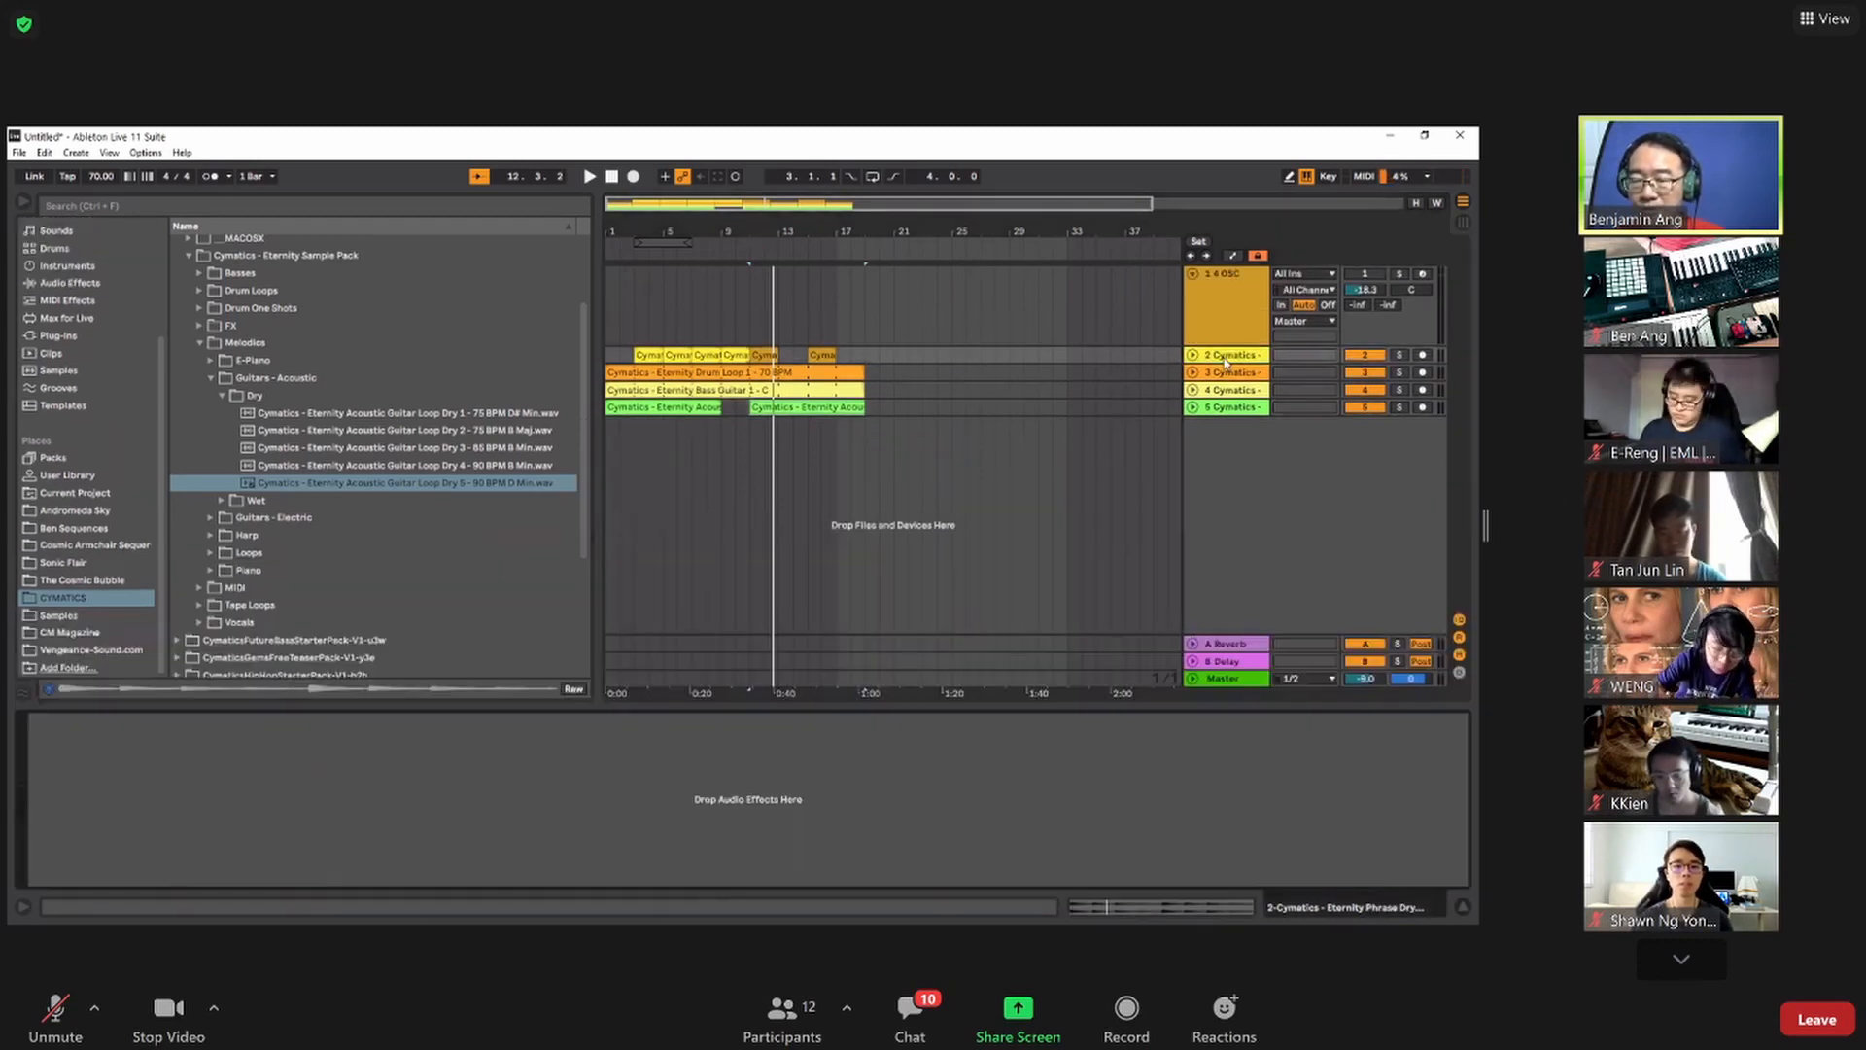
{"action": "right_click", "coordinate": [1226, 362]}
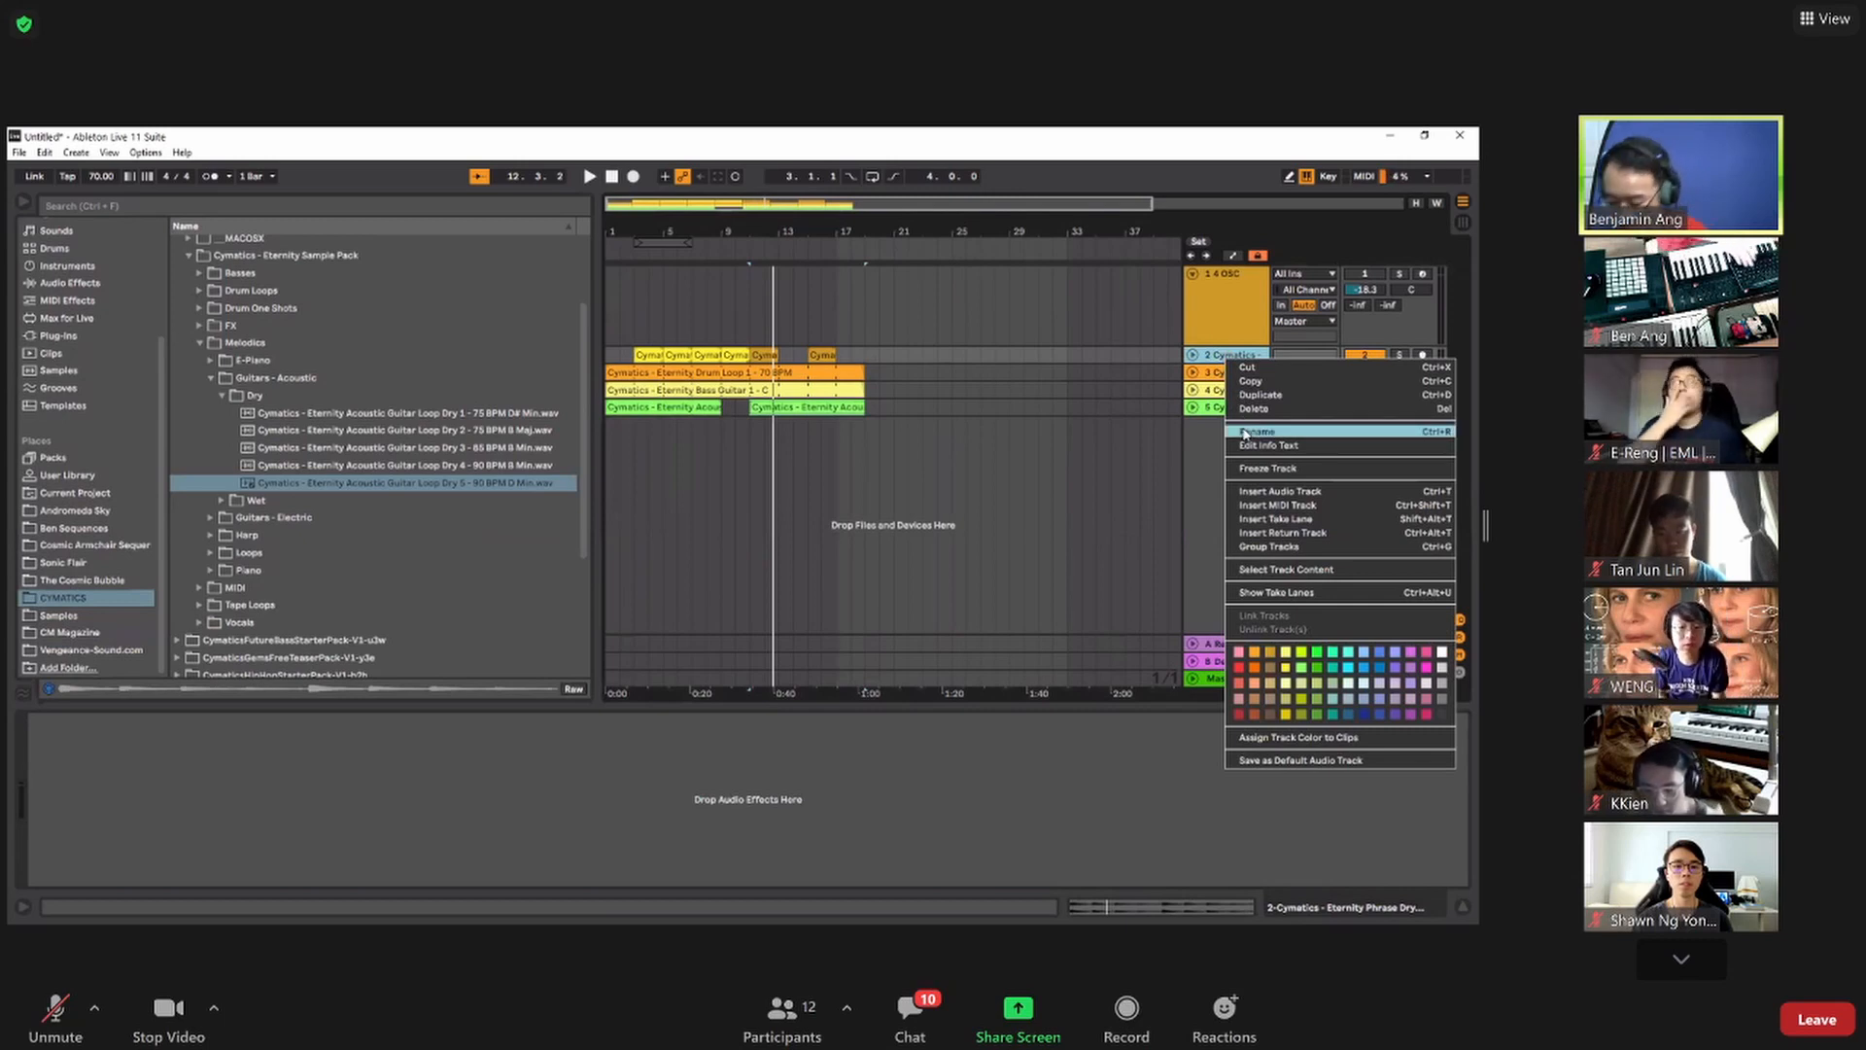
{"action": "left_click", "coordinate": [1244, 432]}
{"action": "type", "text": "# Vocal"}
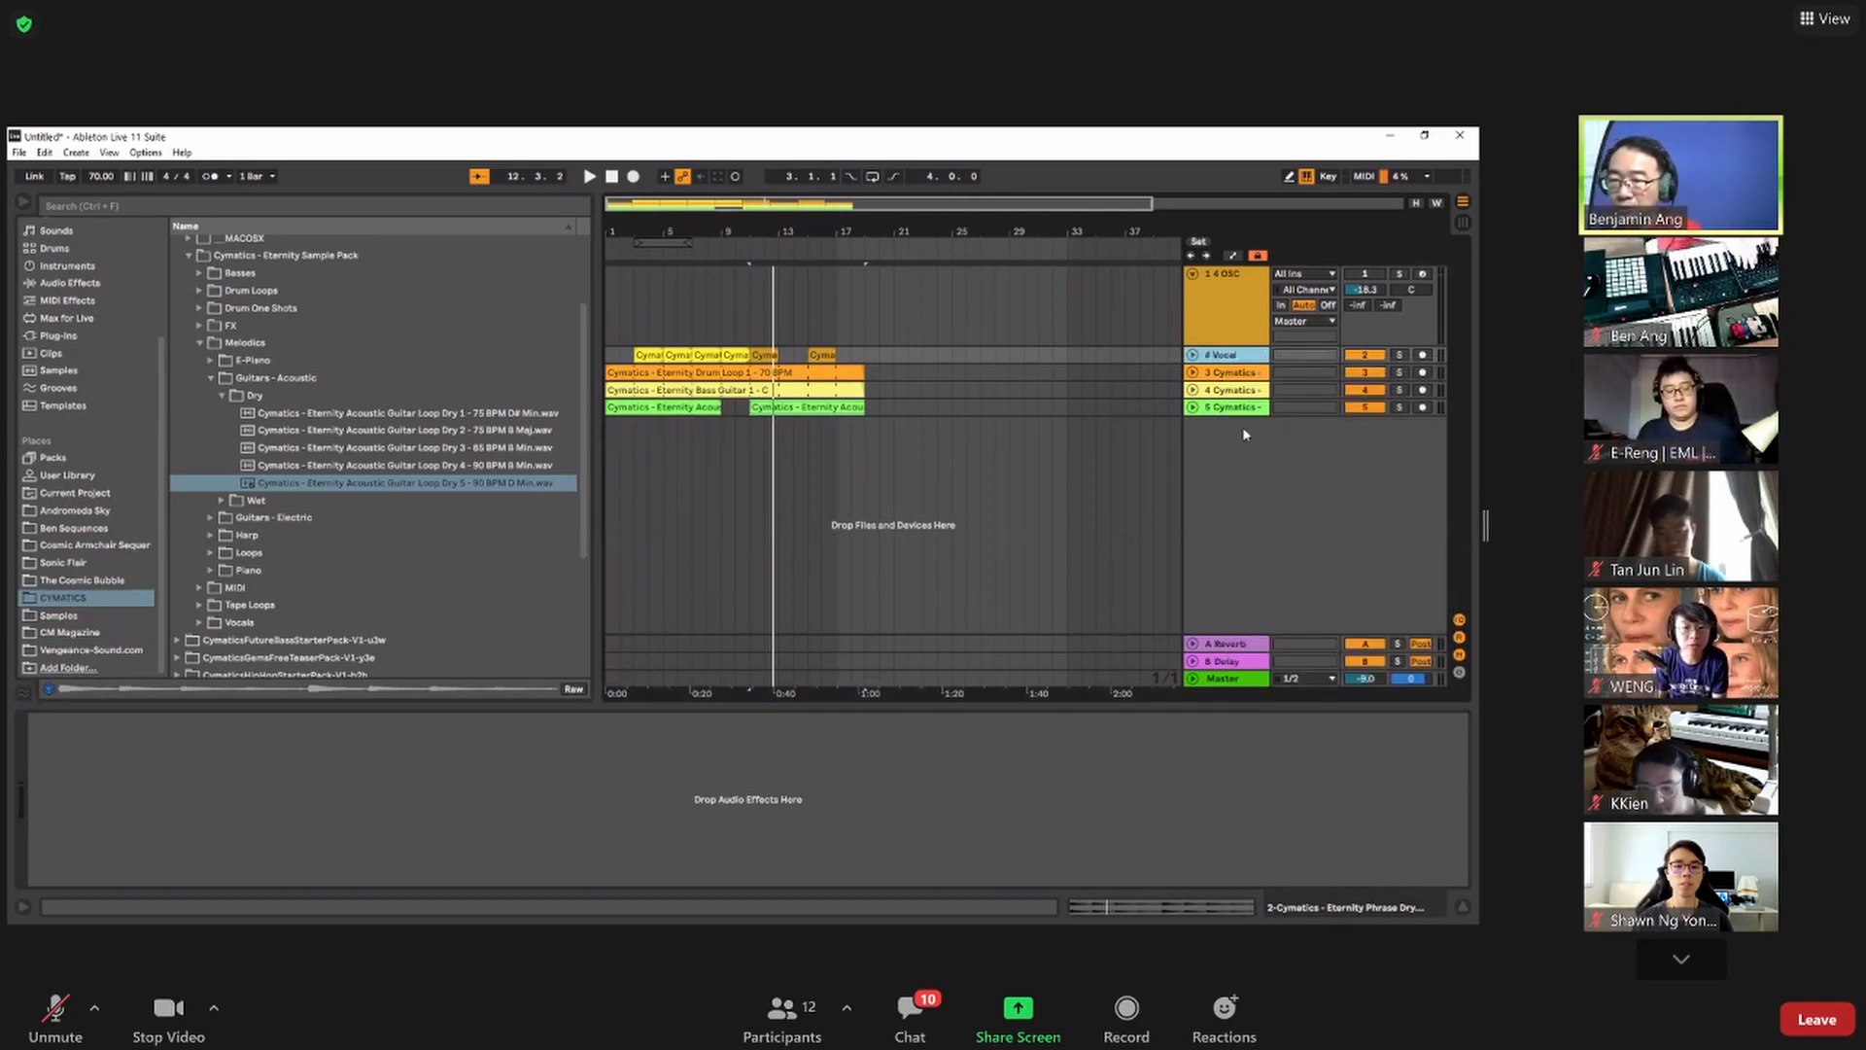
{"action": "key", "text": "Return"}
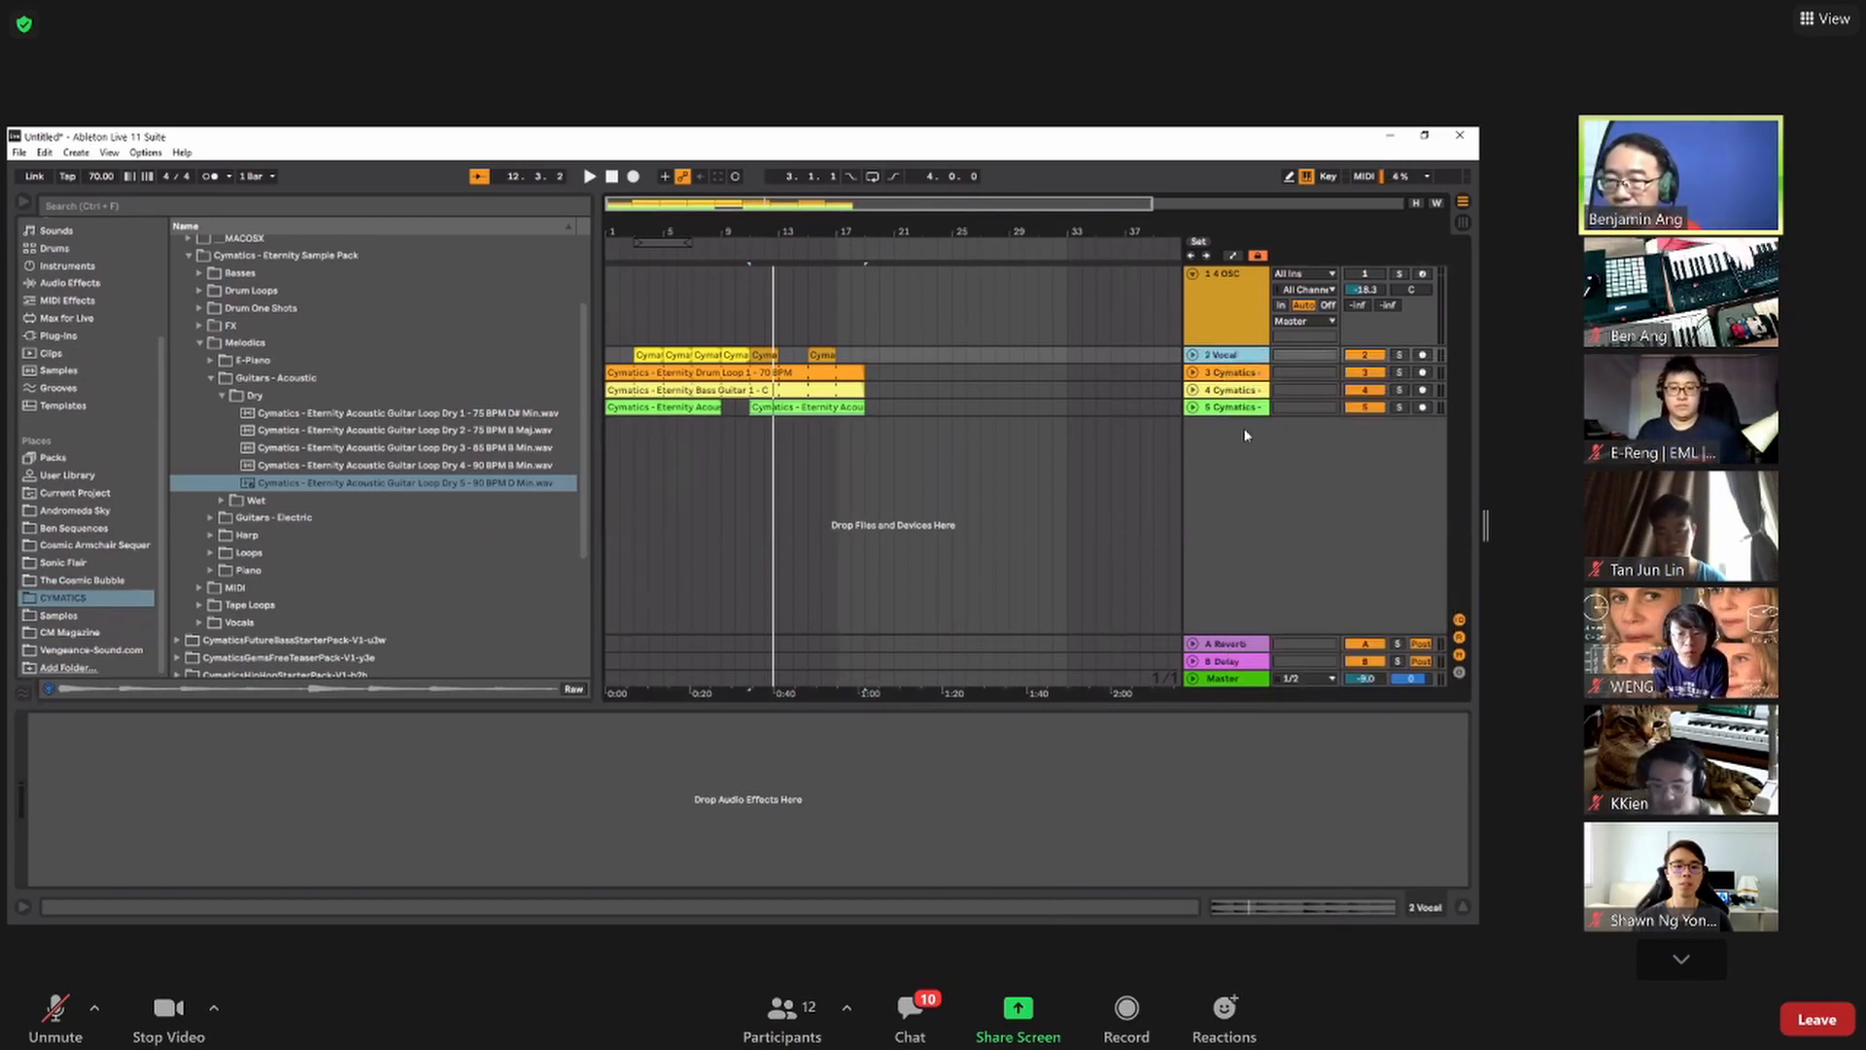
- Add the Vocoder audio effect to the Vocal track and play the vocal with the Noise carrier
{"action": "left_click", "coordinate": [1228, 362]}
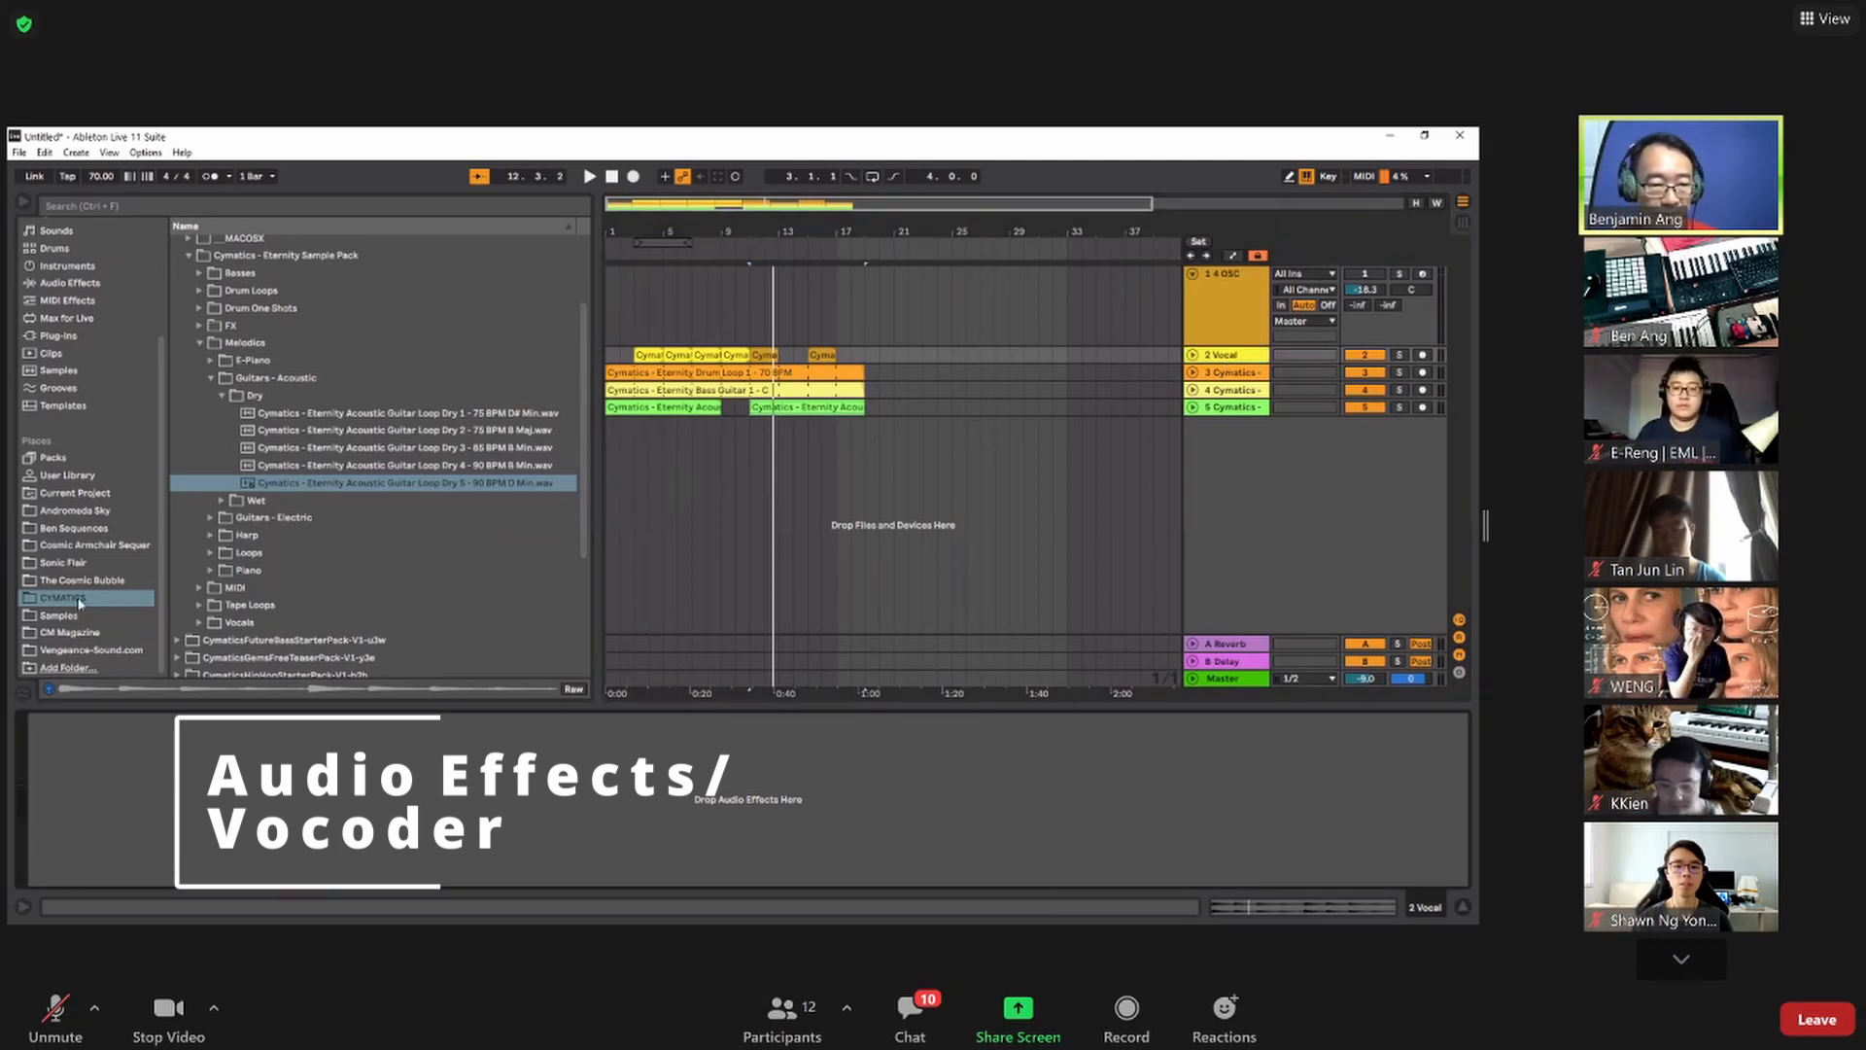
{"action": "left_click", "coordinate": [71, 282]}
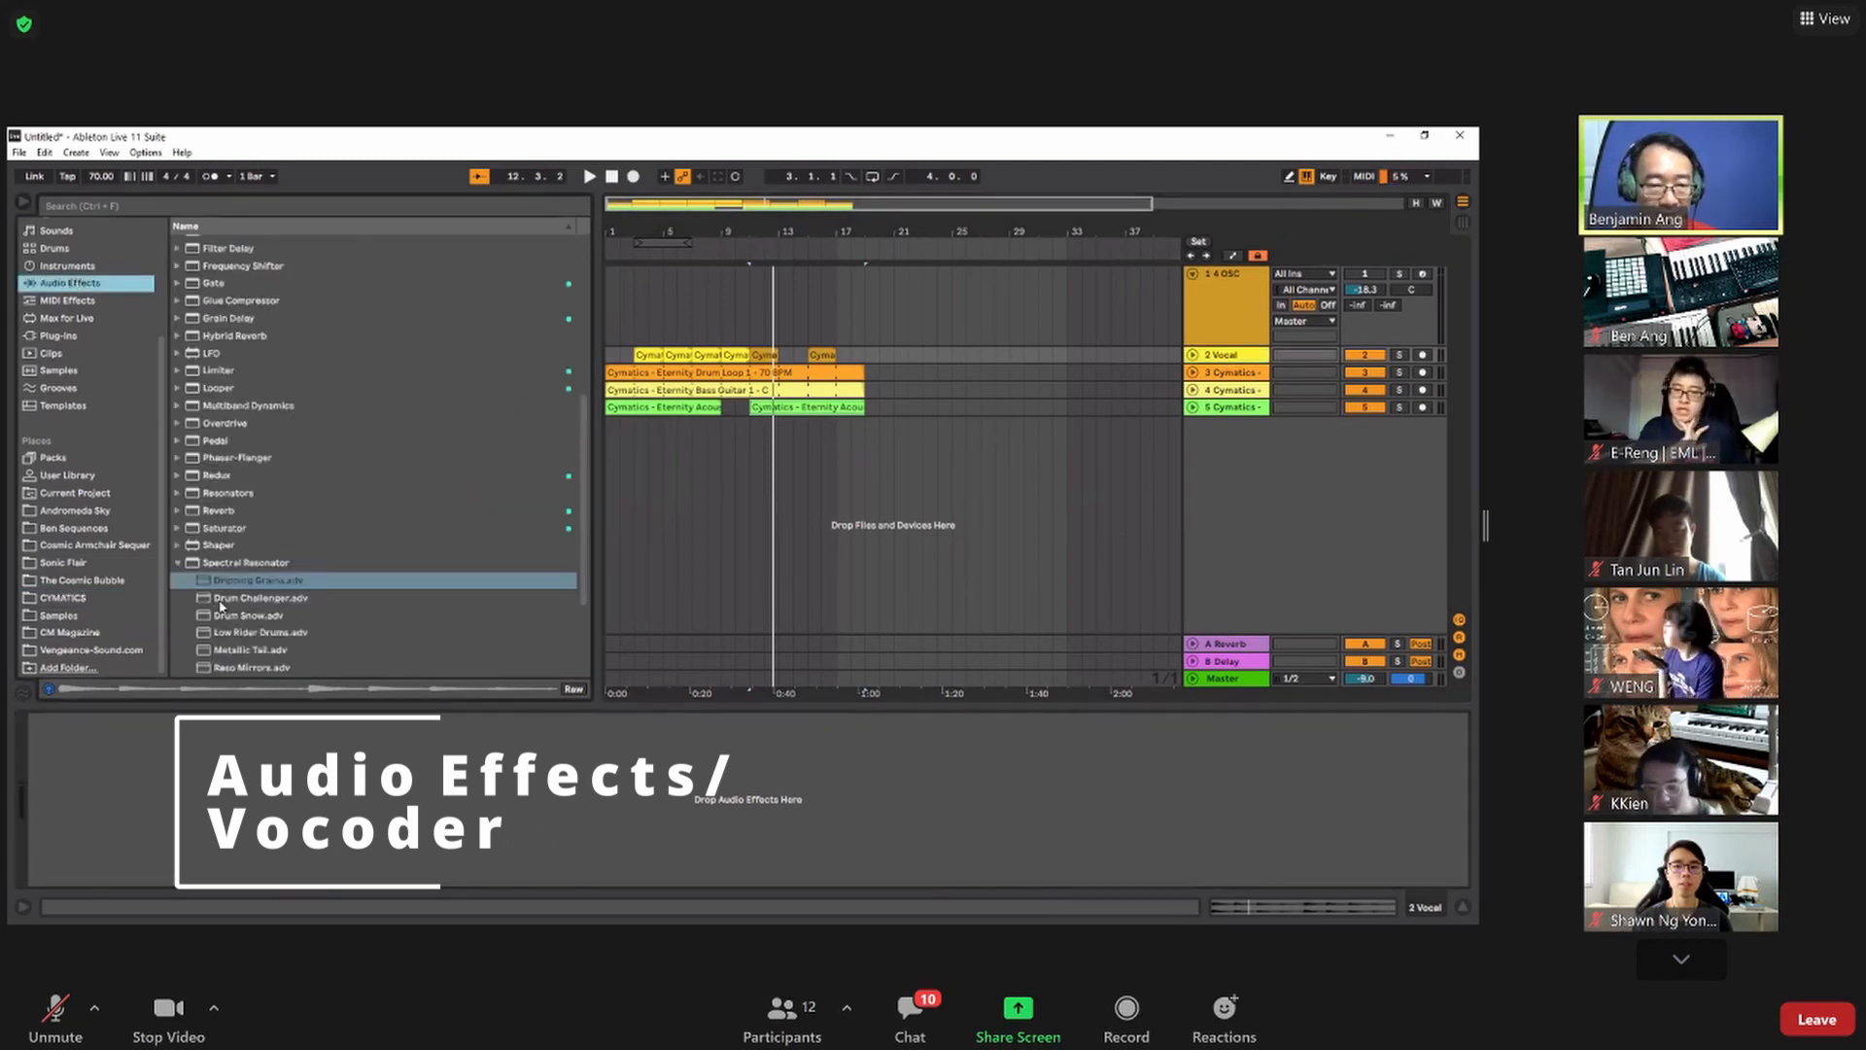
{"action": "left_click", "coordinate": [176, 566]}
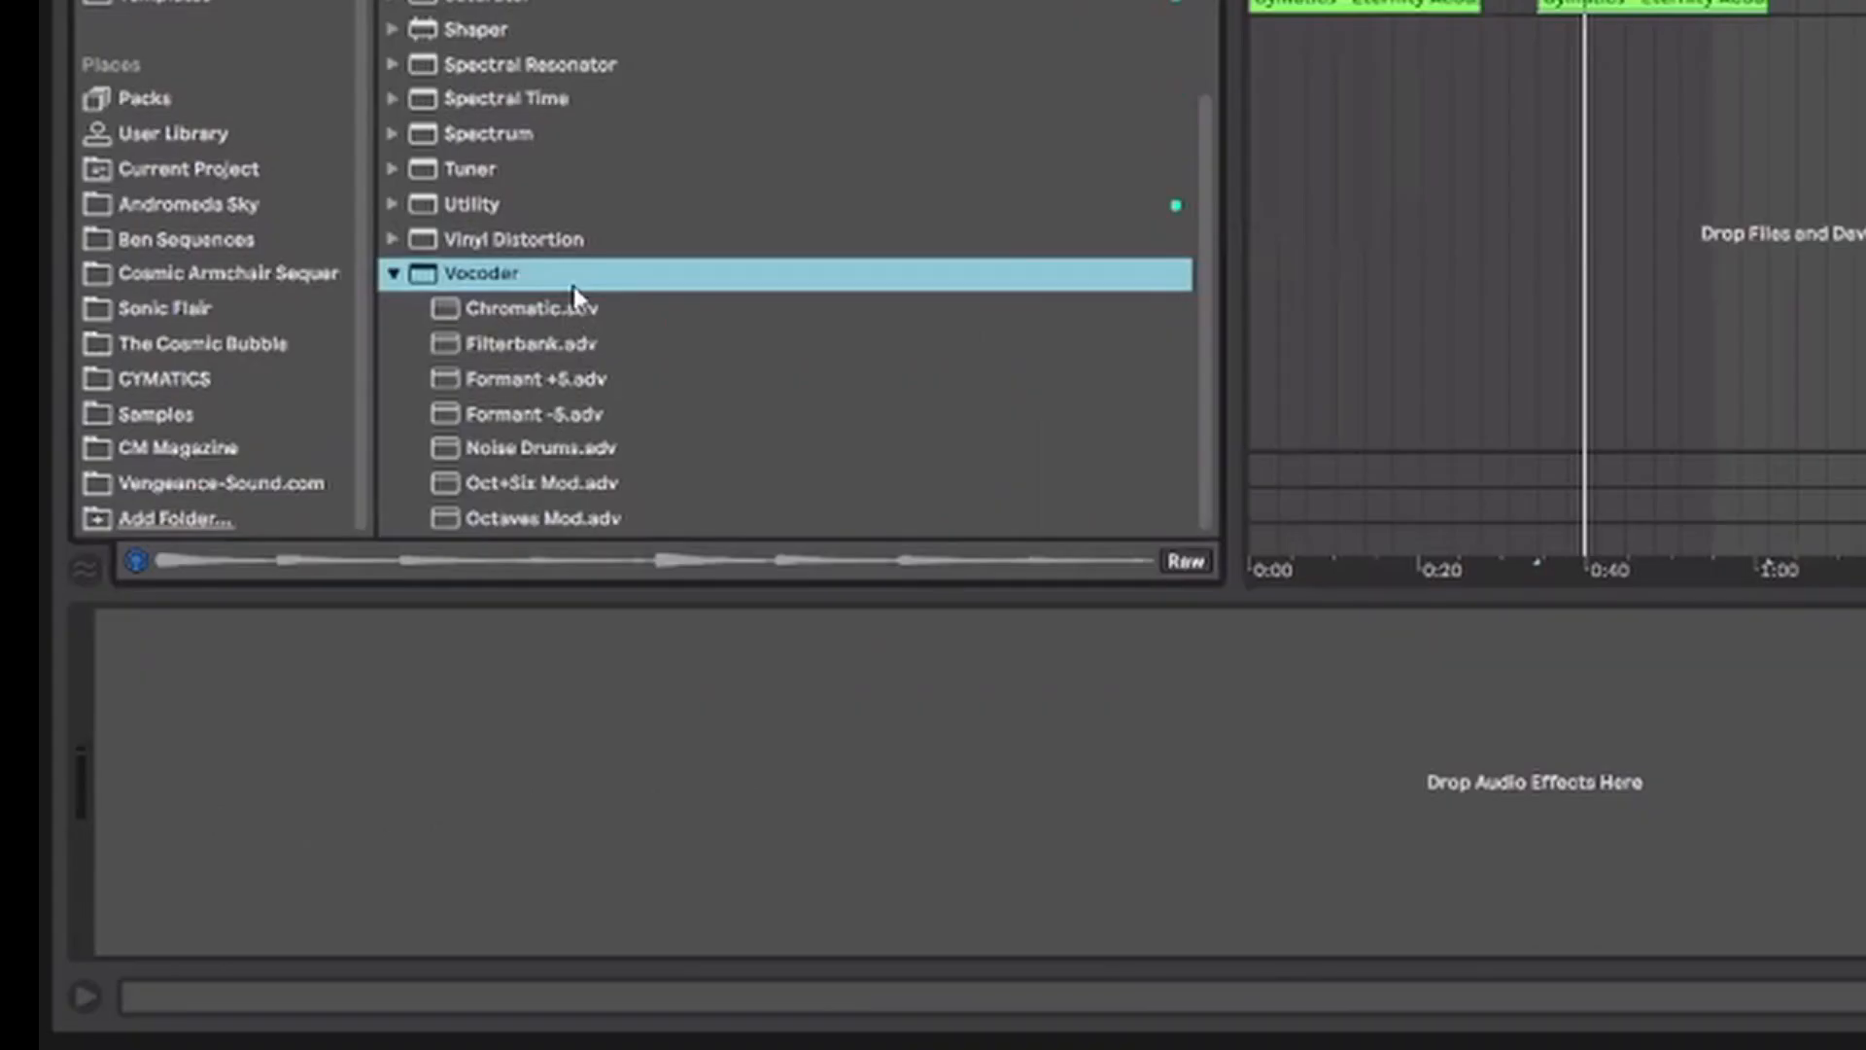
{"action": "double_click", "coordinate": [571, 280]}
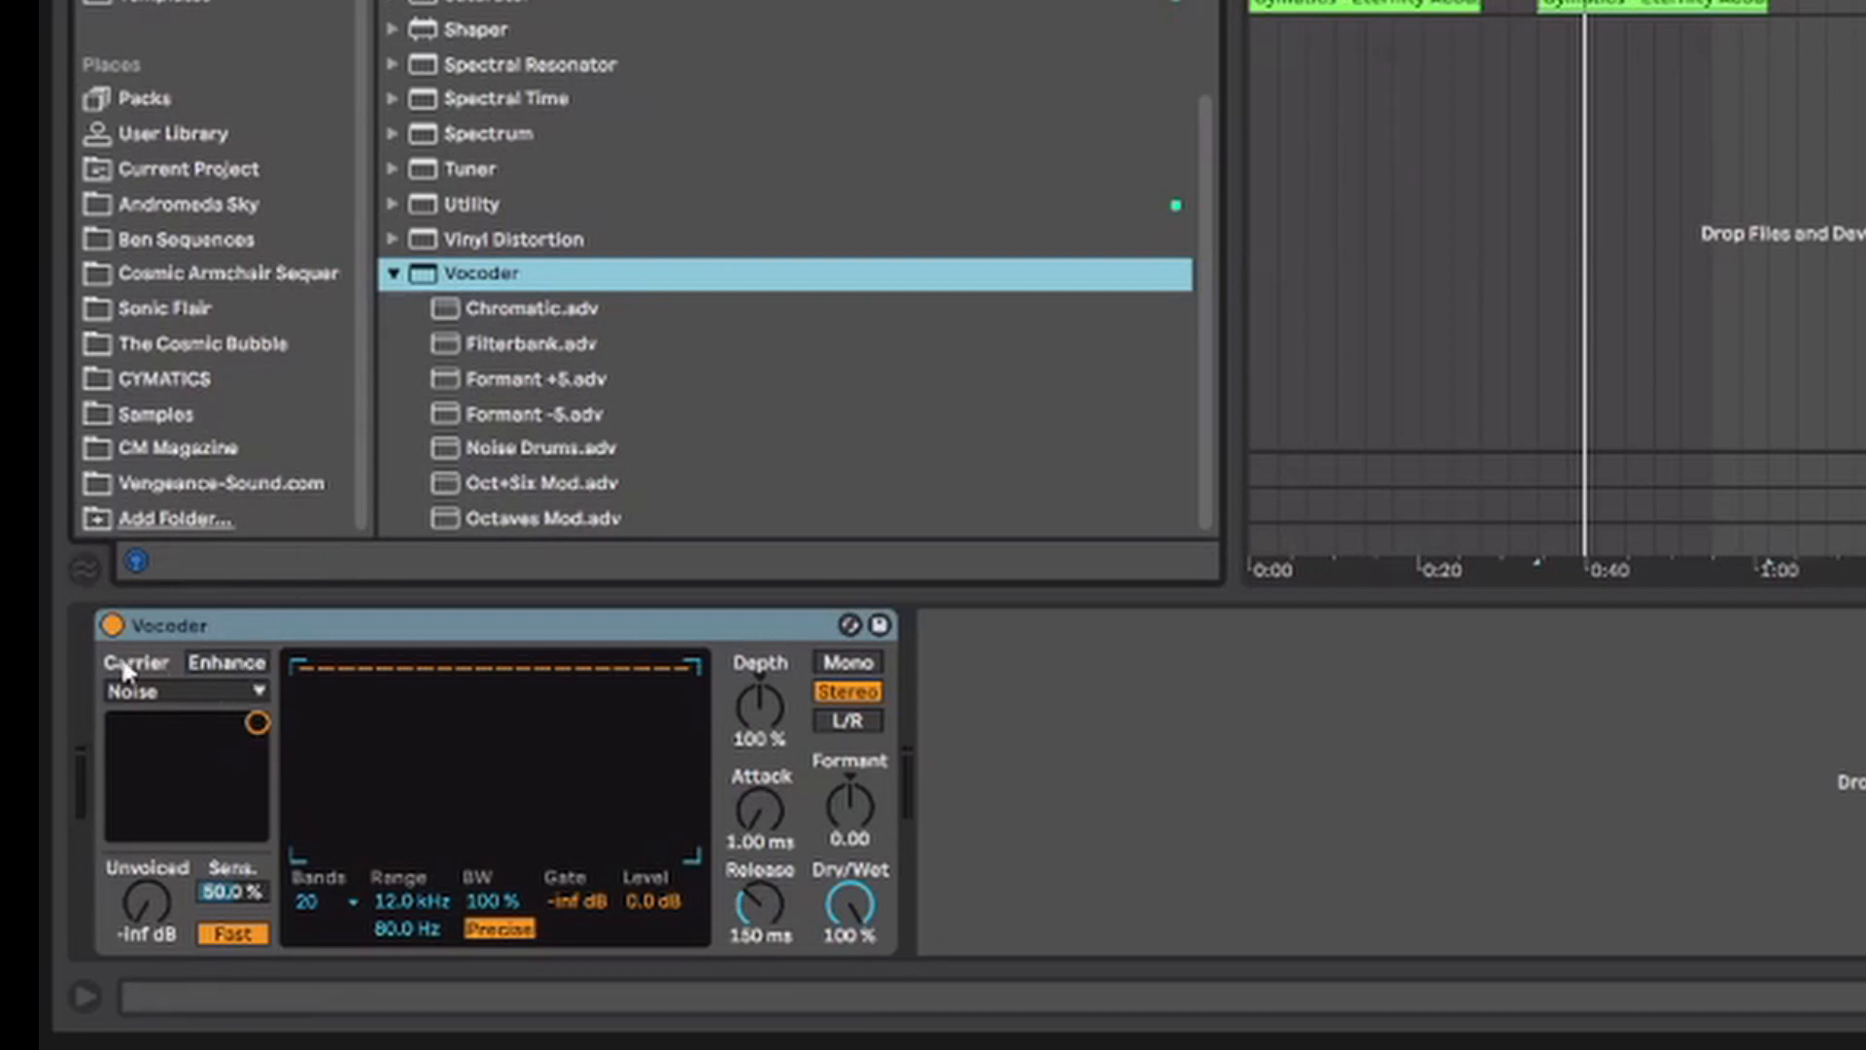
{"action": "left_click", "coordinate": [1310, 5]}
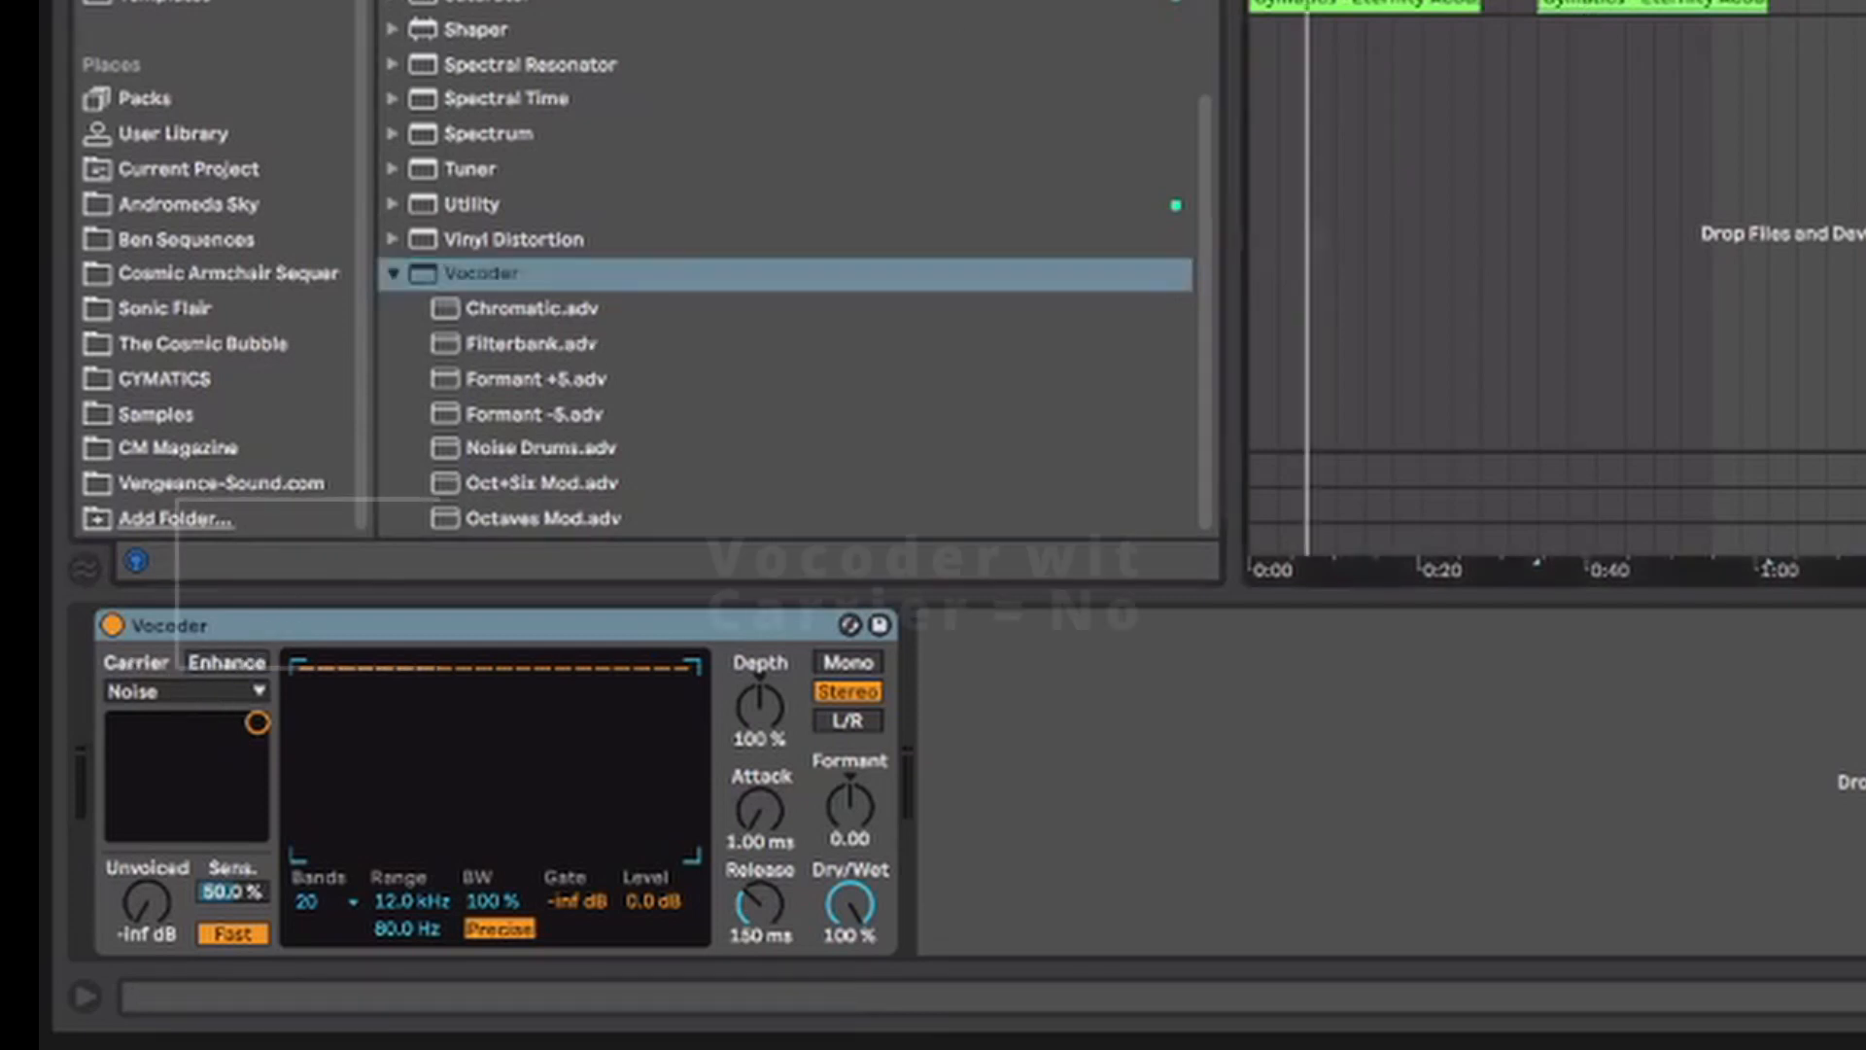
{"action": "key", "text": "space"}
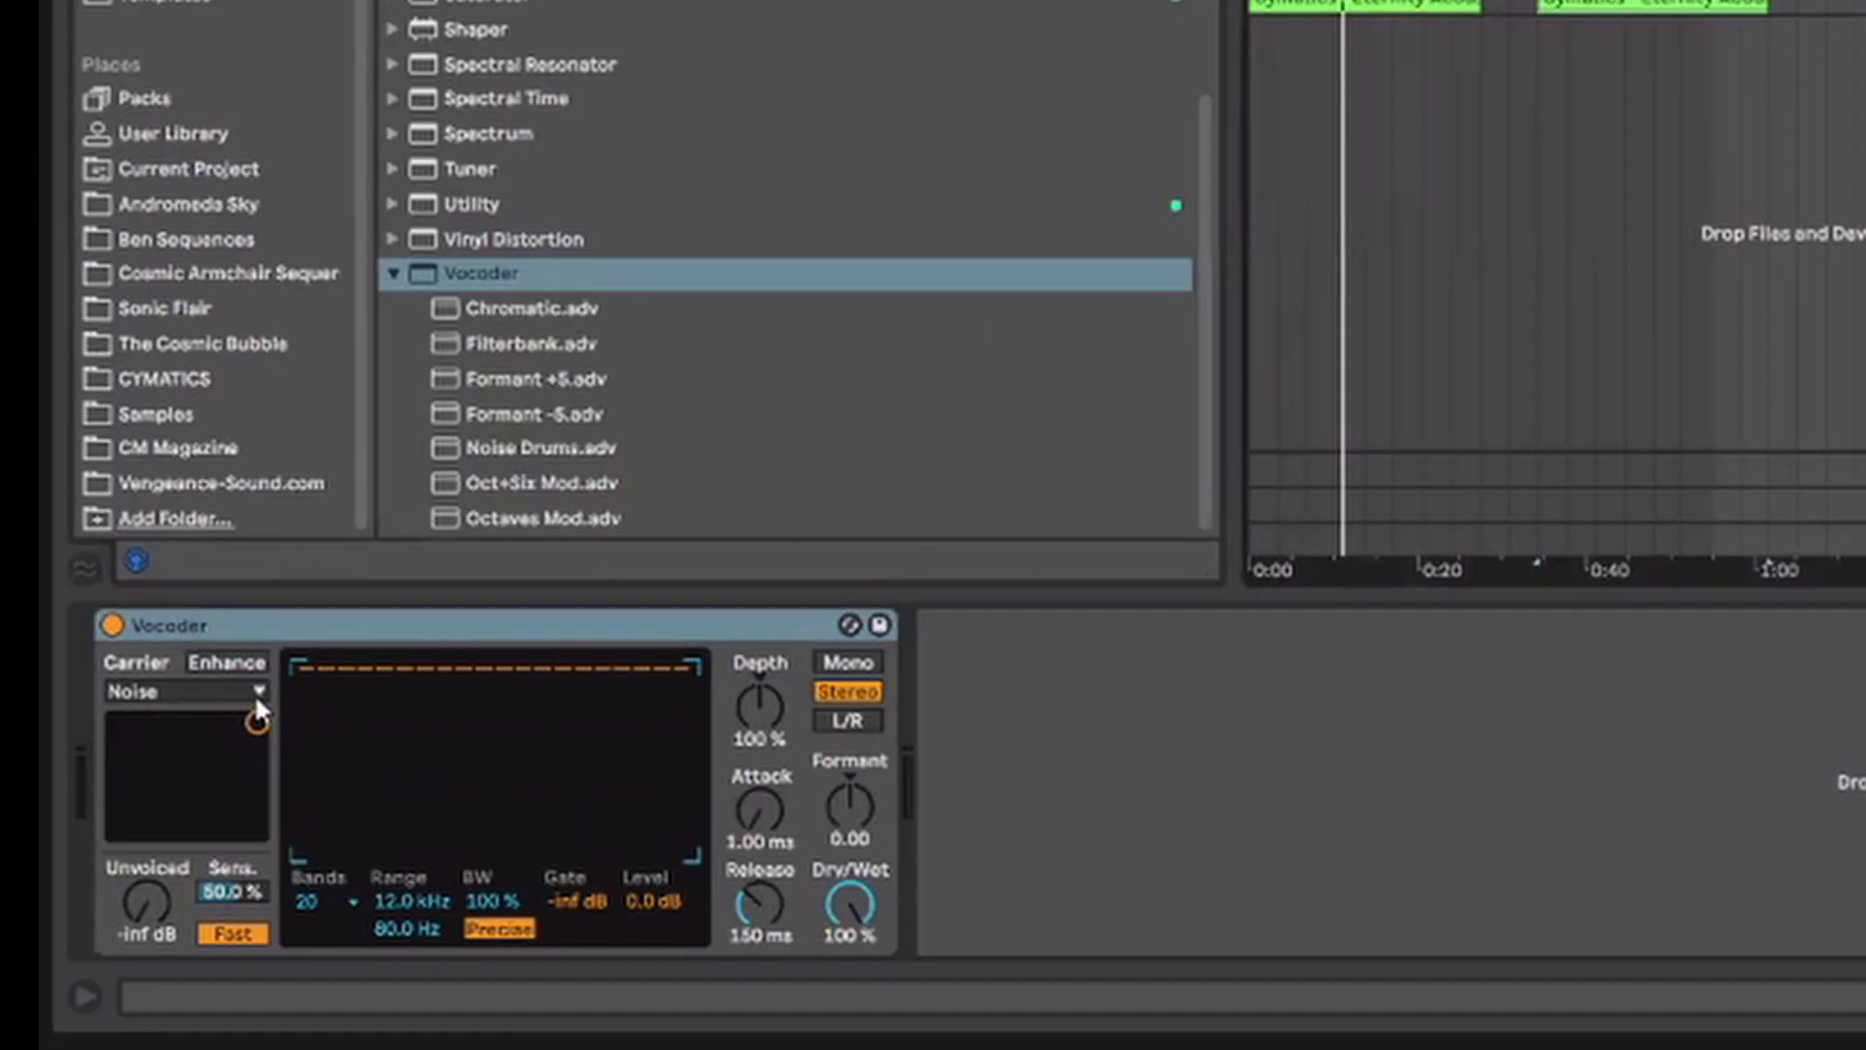
- Set the Vocoder's carrier to Modulator and play the vocal
{"action": "left_click", "coordinate": [257, 694]}
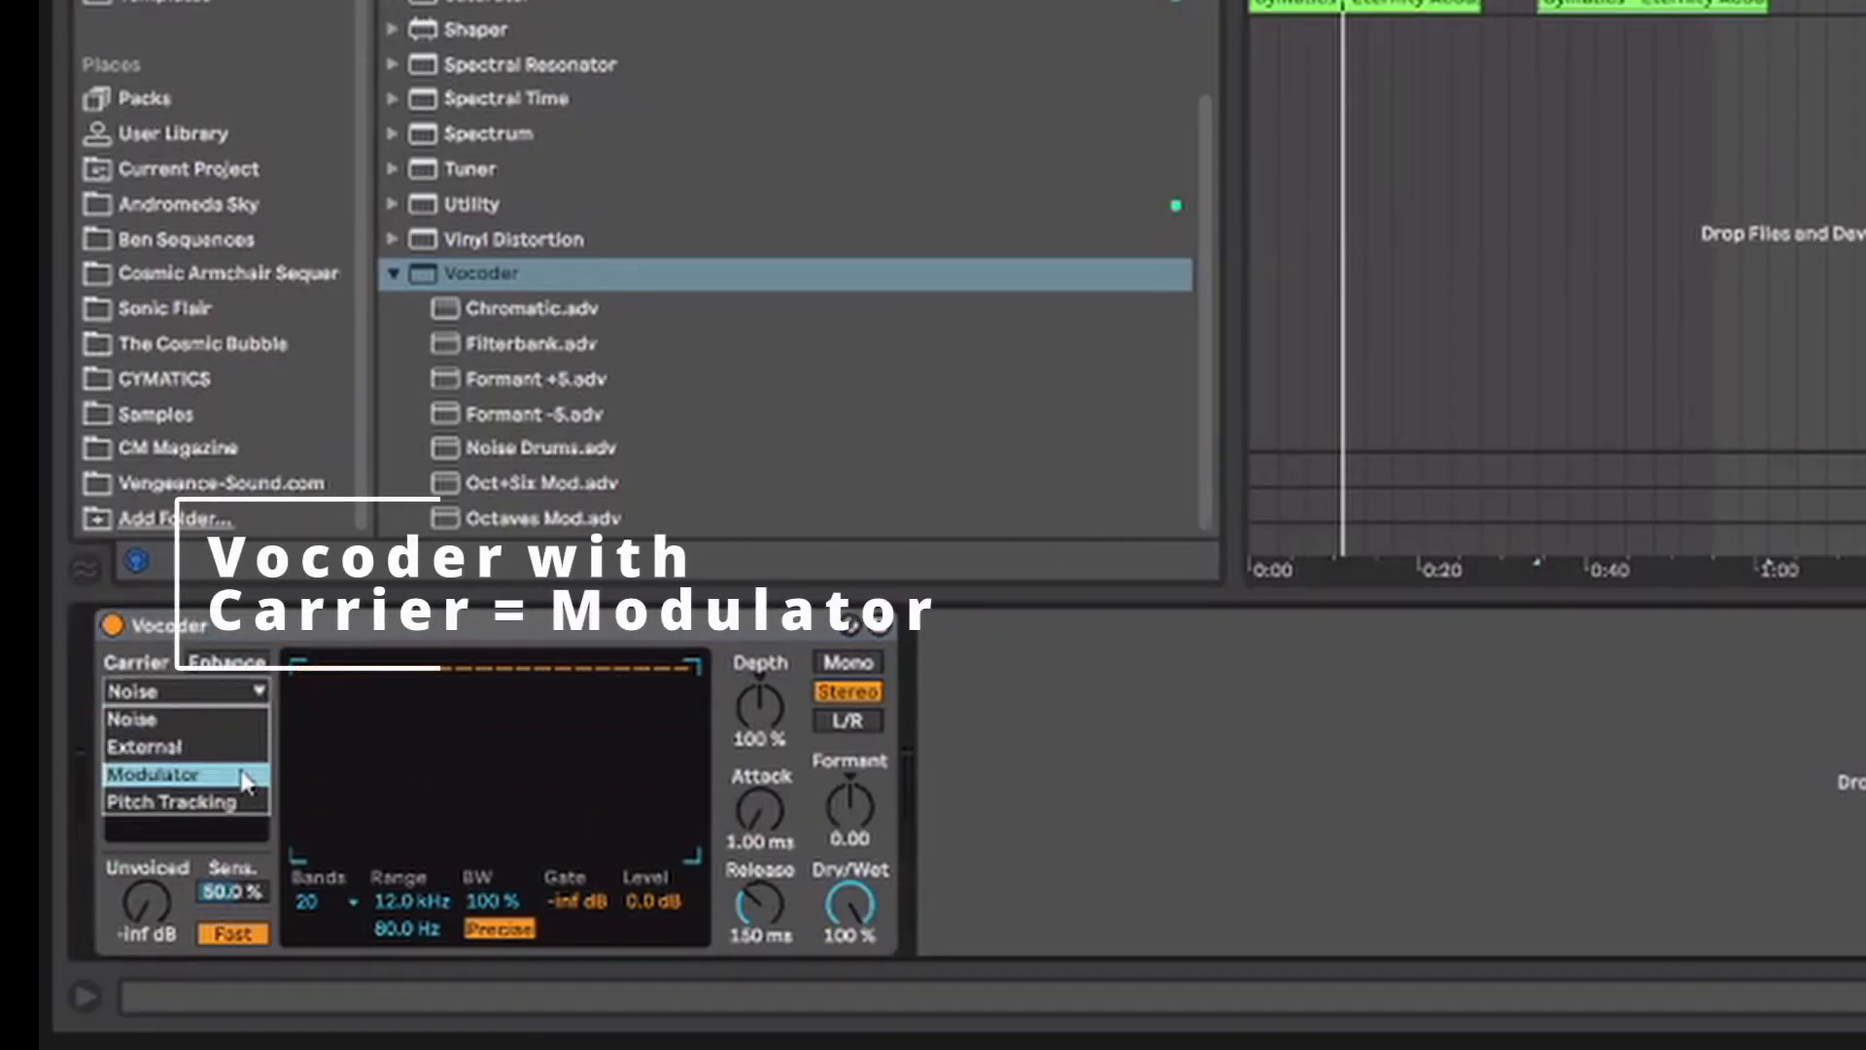
{"action": "left_click", "coordinate": [152, 773]}
{"action": "key", "text": "space"}
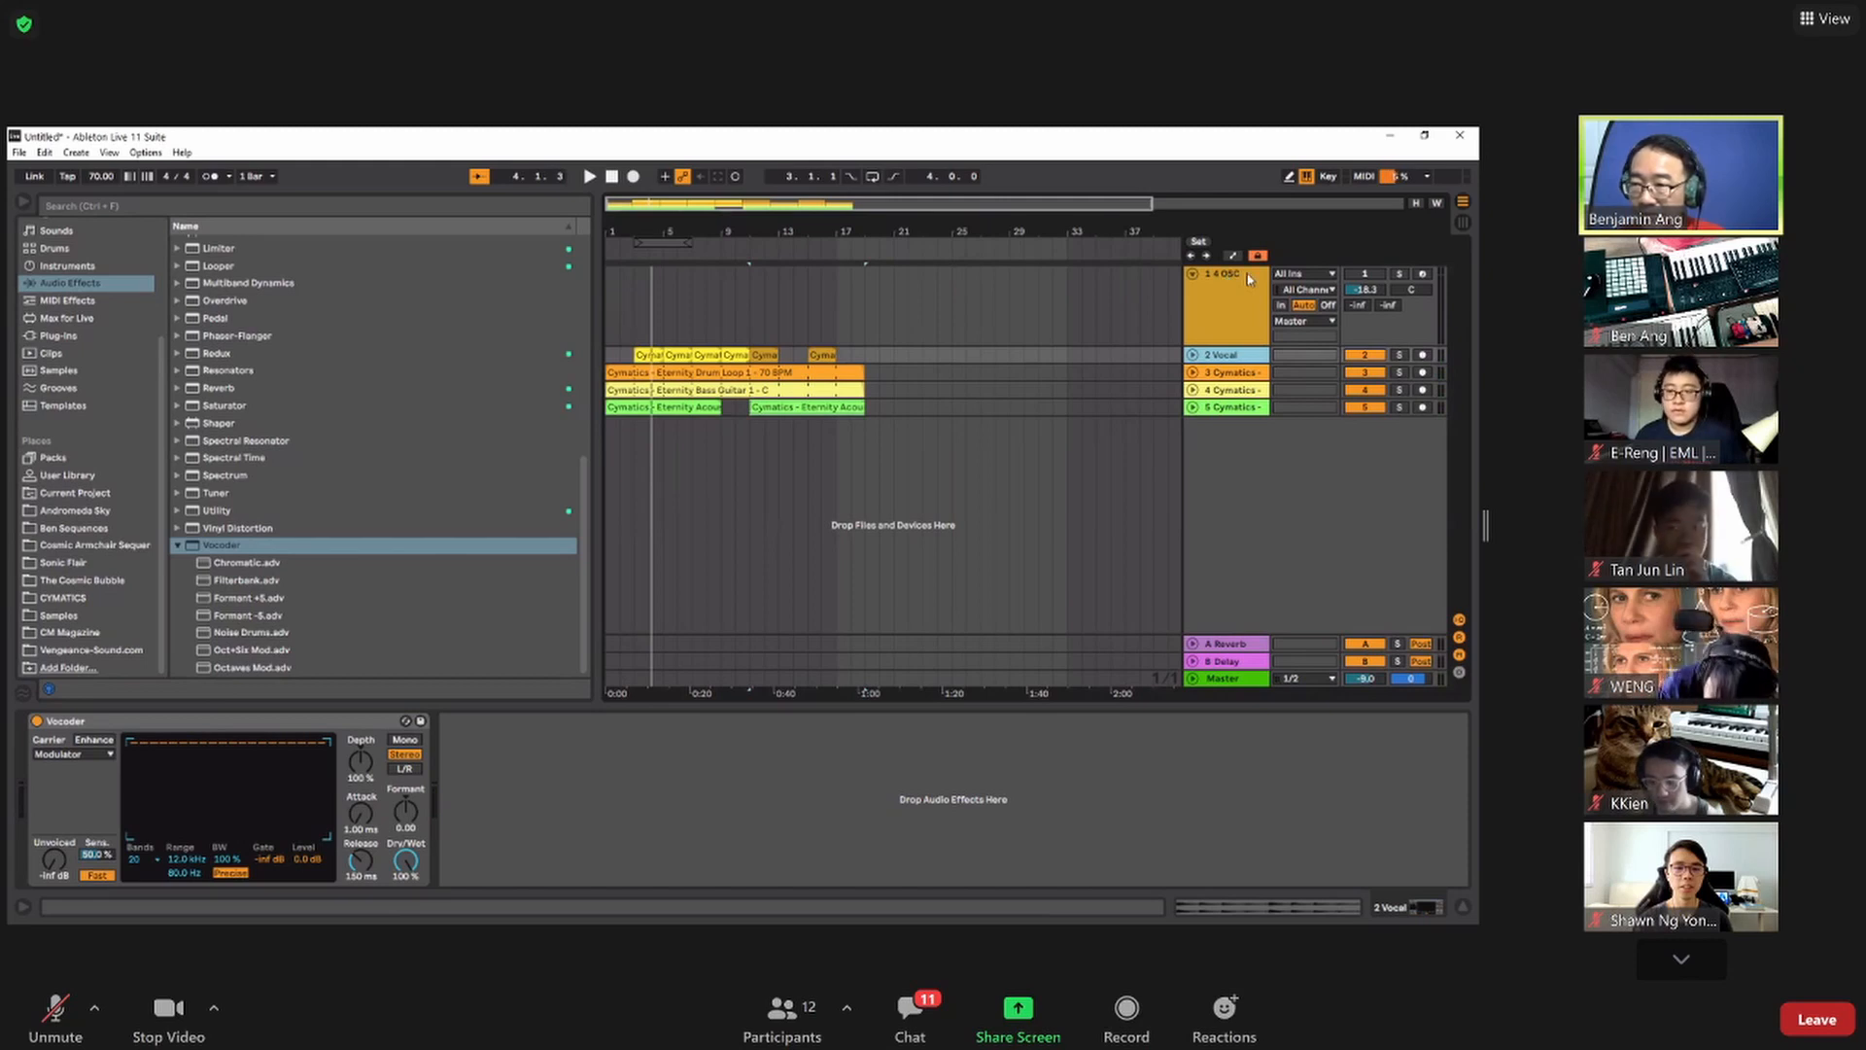
- Activate and arm the 4 OSC track at a volume of -5.4, and rename it Synth
{"action": "left_click", "coordinate": [1221, 308]}
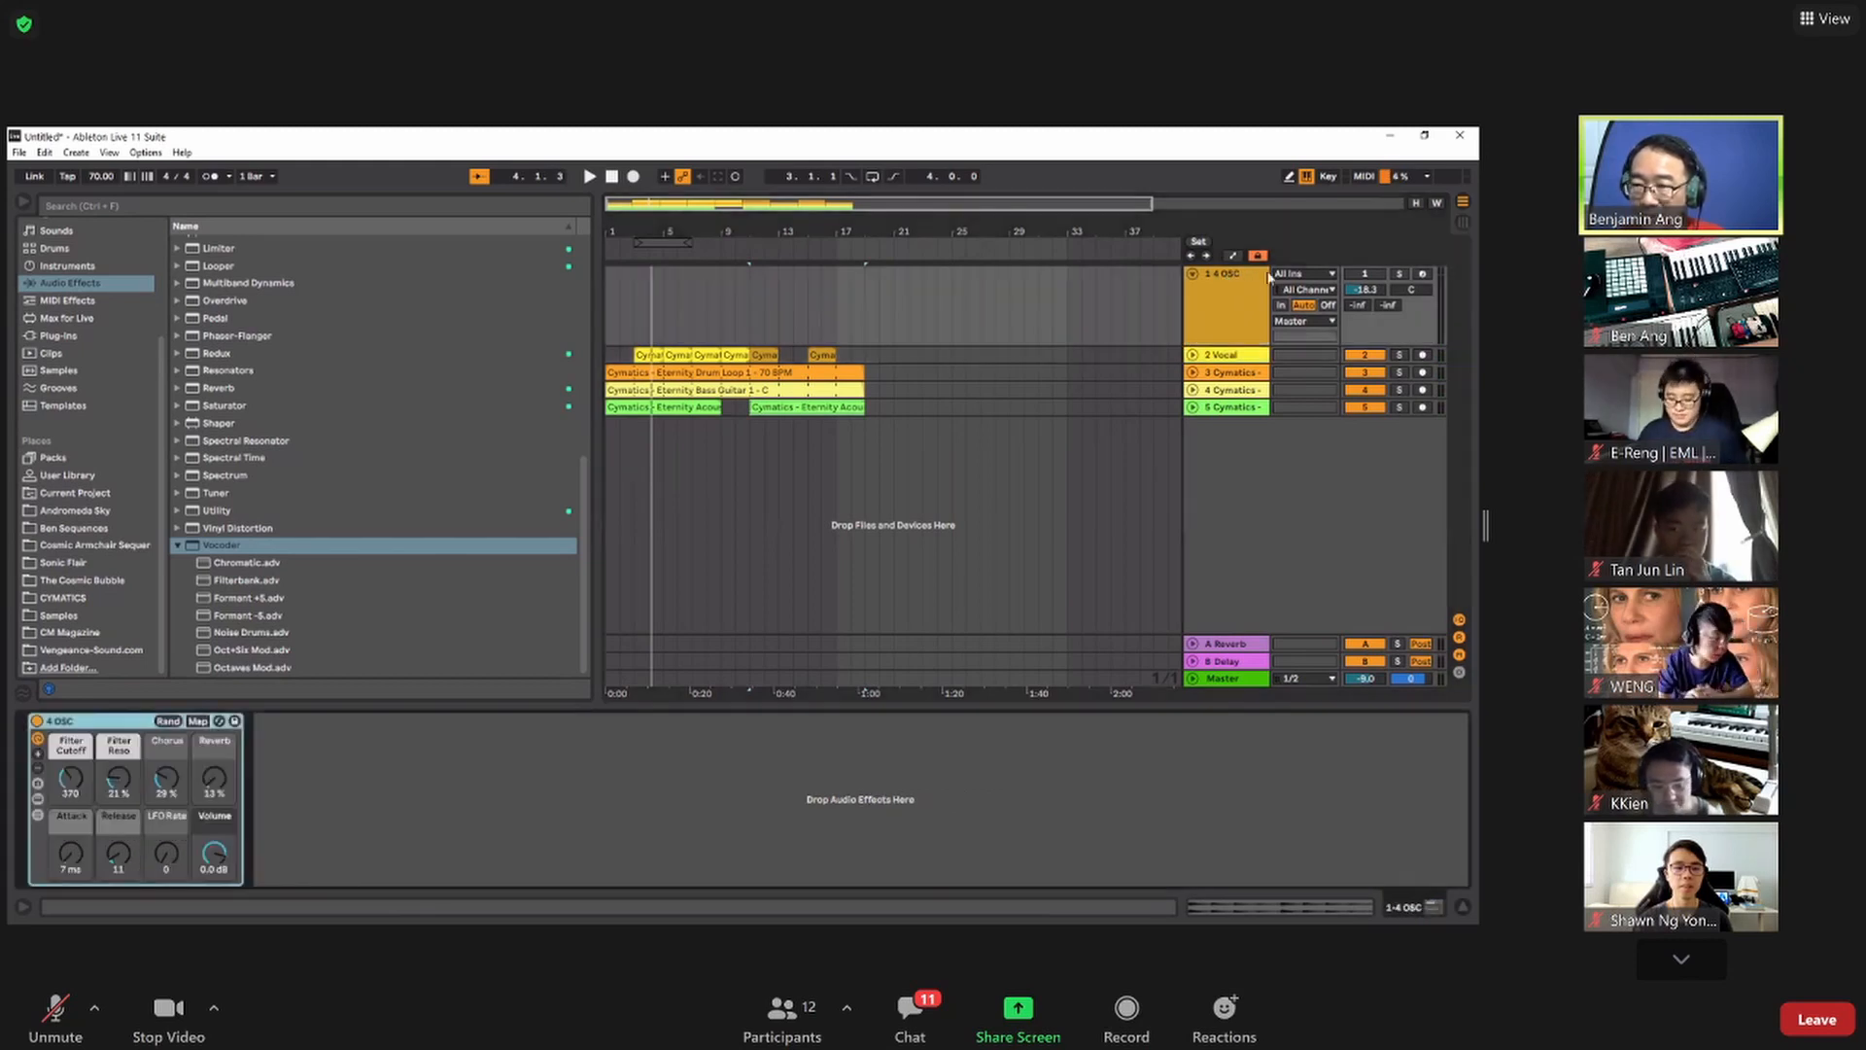
{"action": "left_click", "coordinate": [1364, 274]}
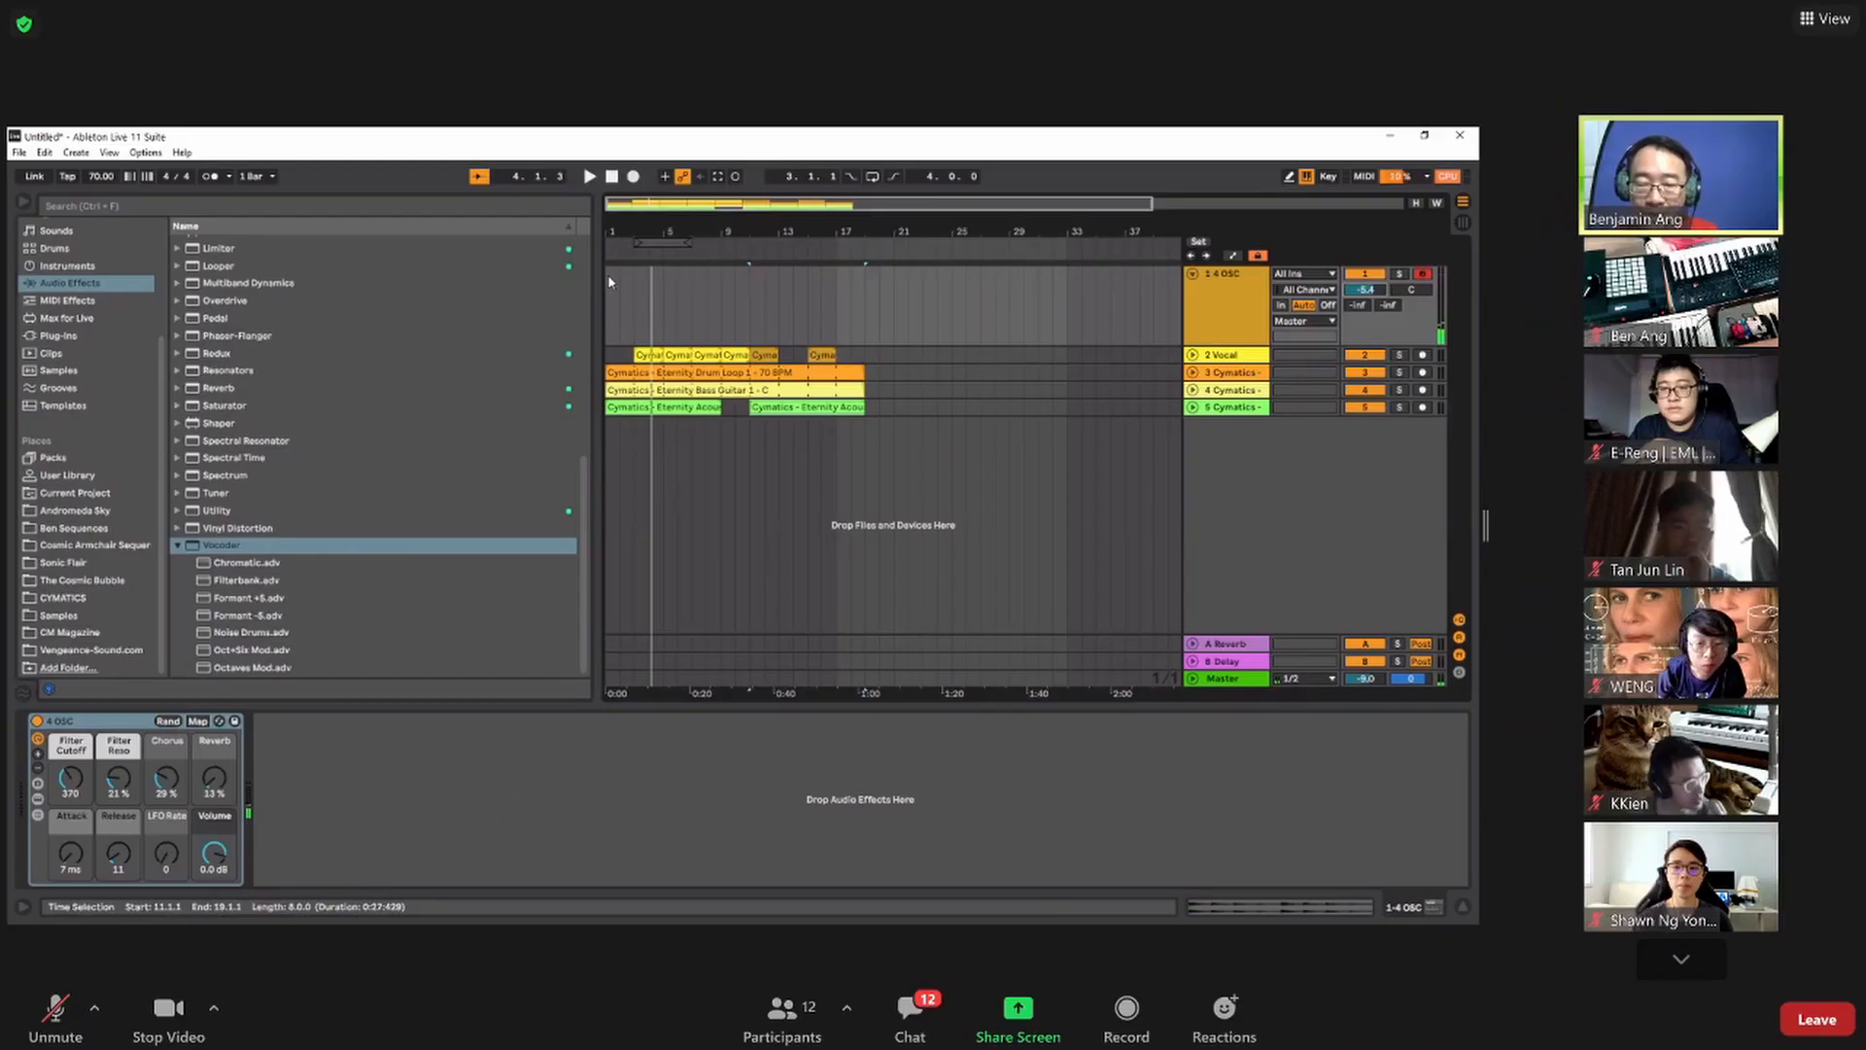
{"action": "right_click", "coordinate": [1248, 279]}
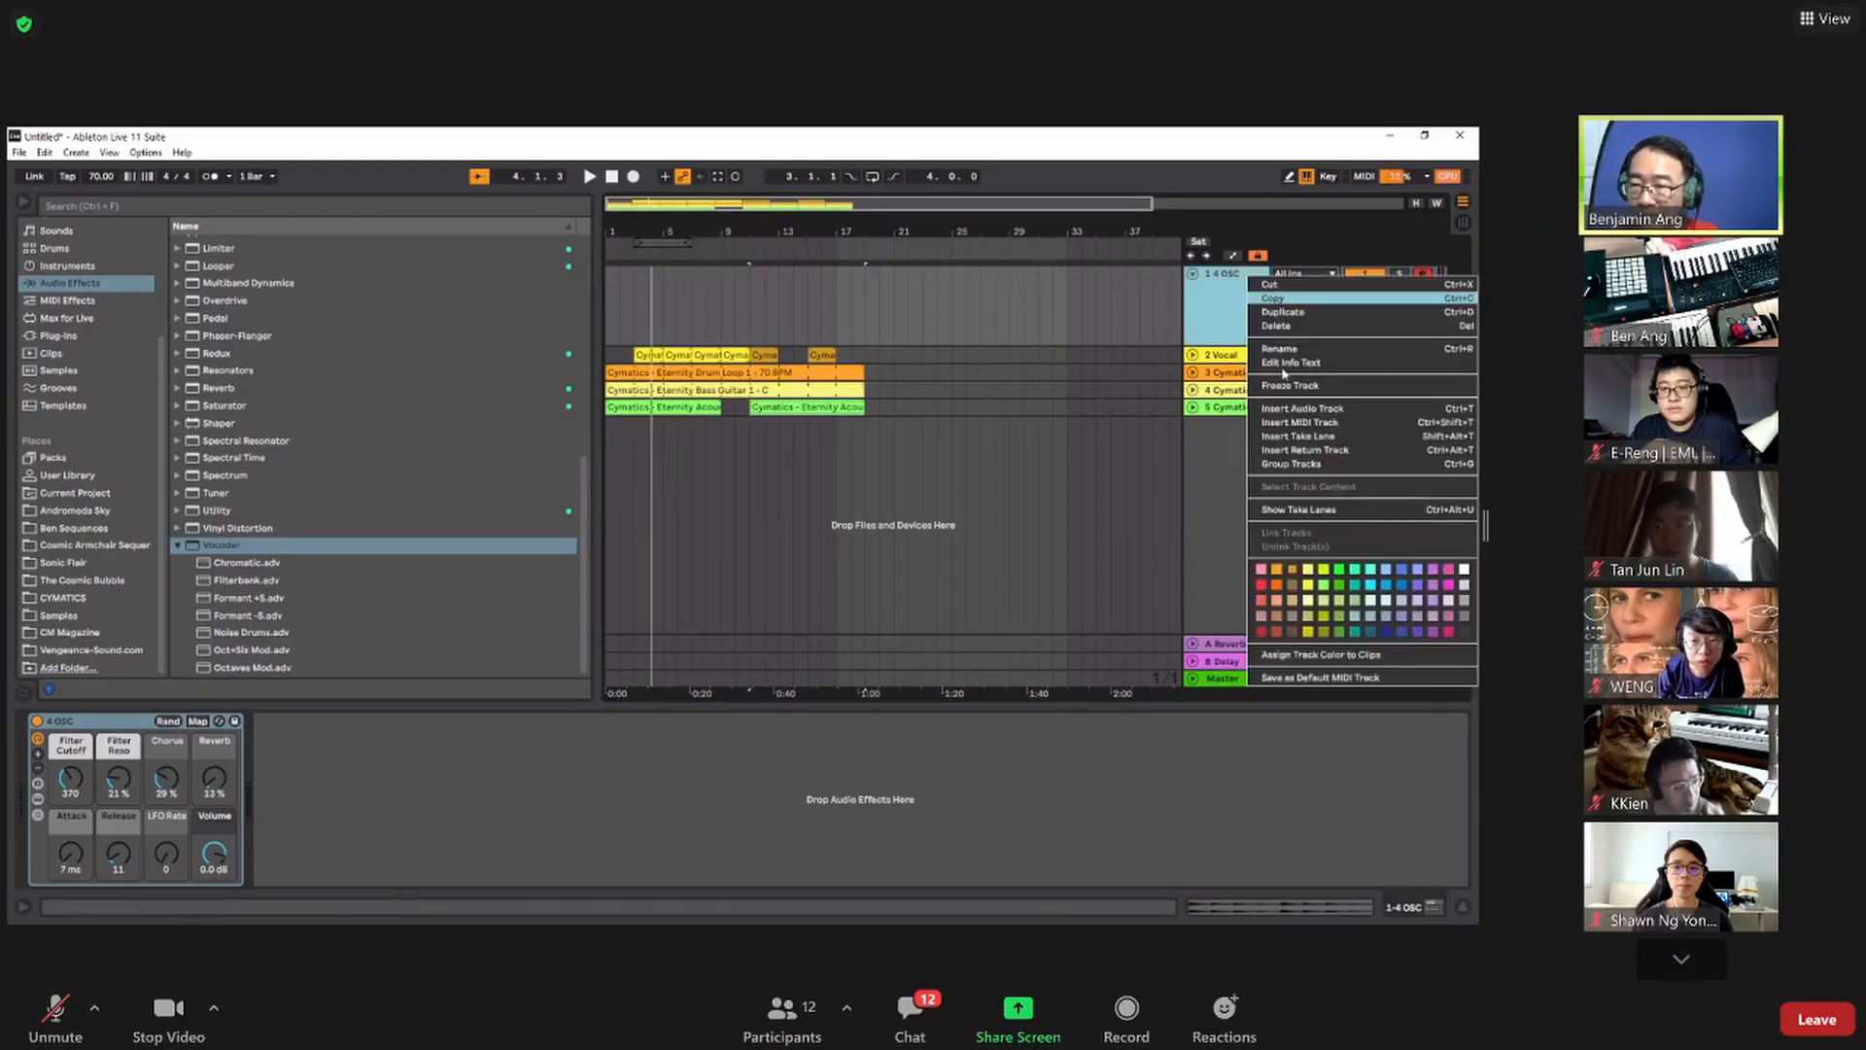
{"action": "left_click", "coordinate": [1281, 352]}
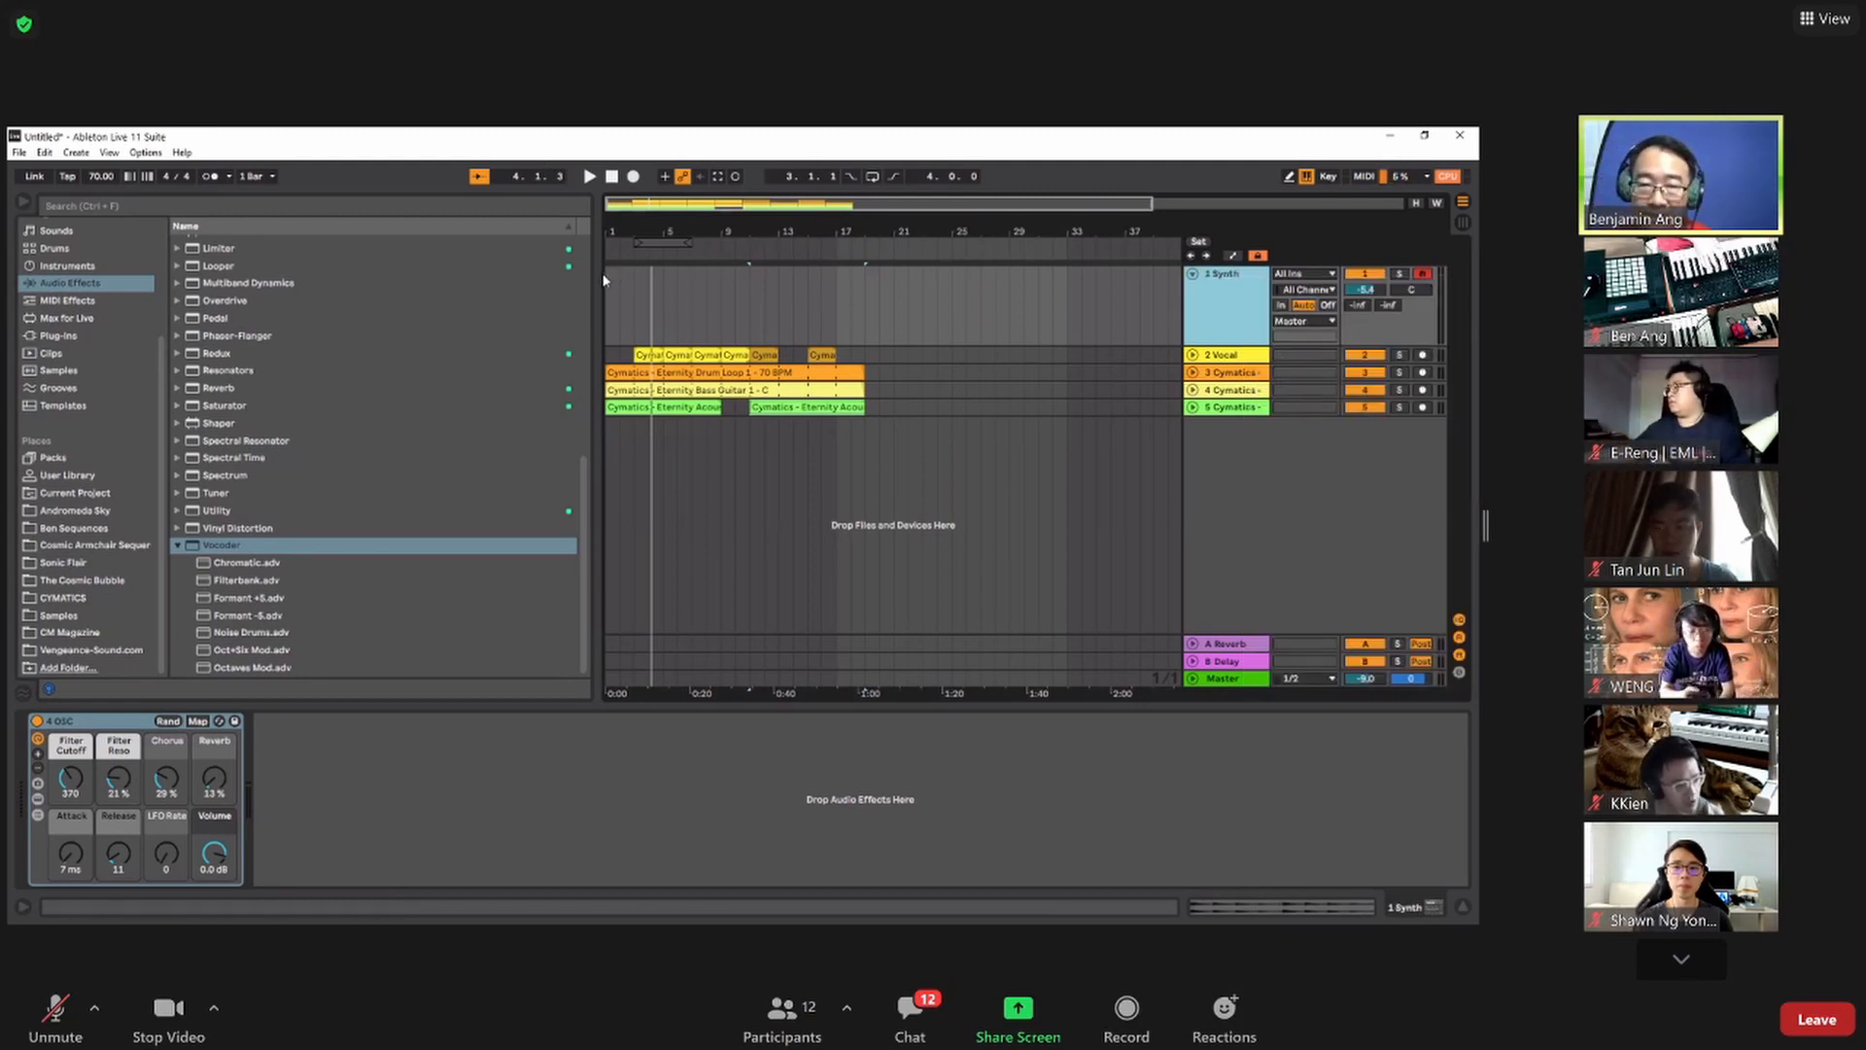
- Create a one-bar MIDI clip at bar 3 on the Synth track with a full-length C3 note, and loop it until bar 19
{"action": "double_click", "coordinate": [637, 275]}
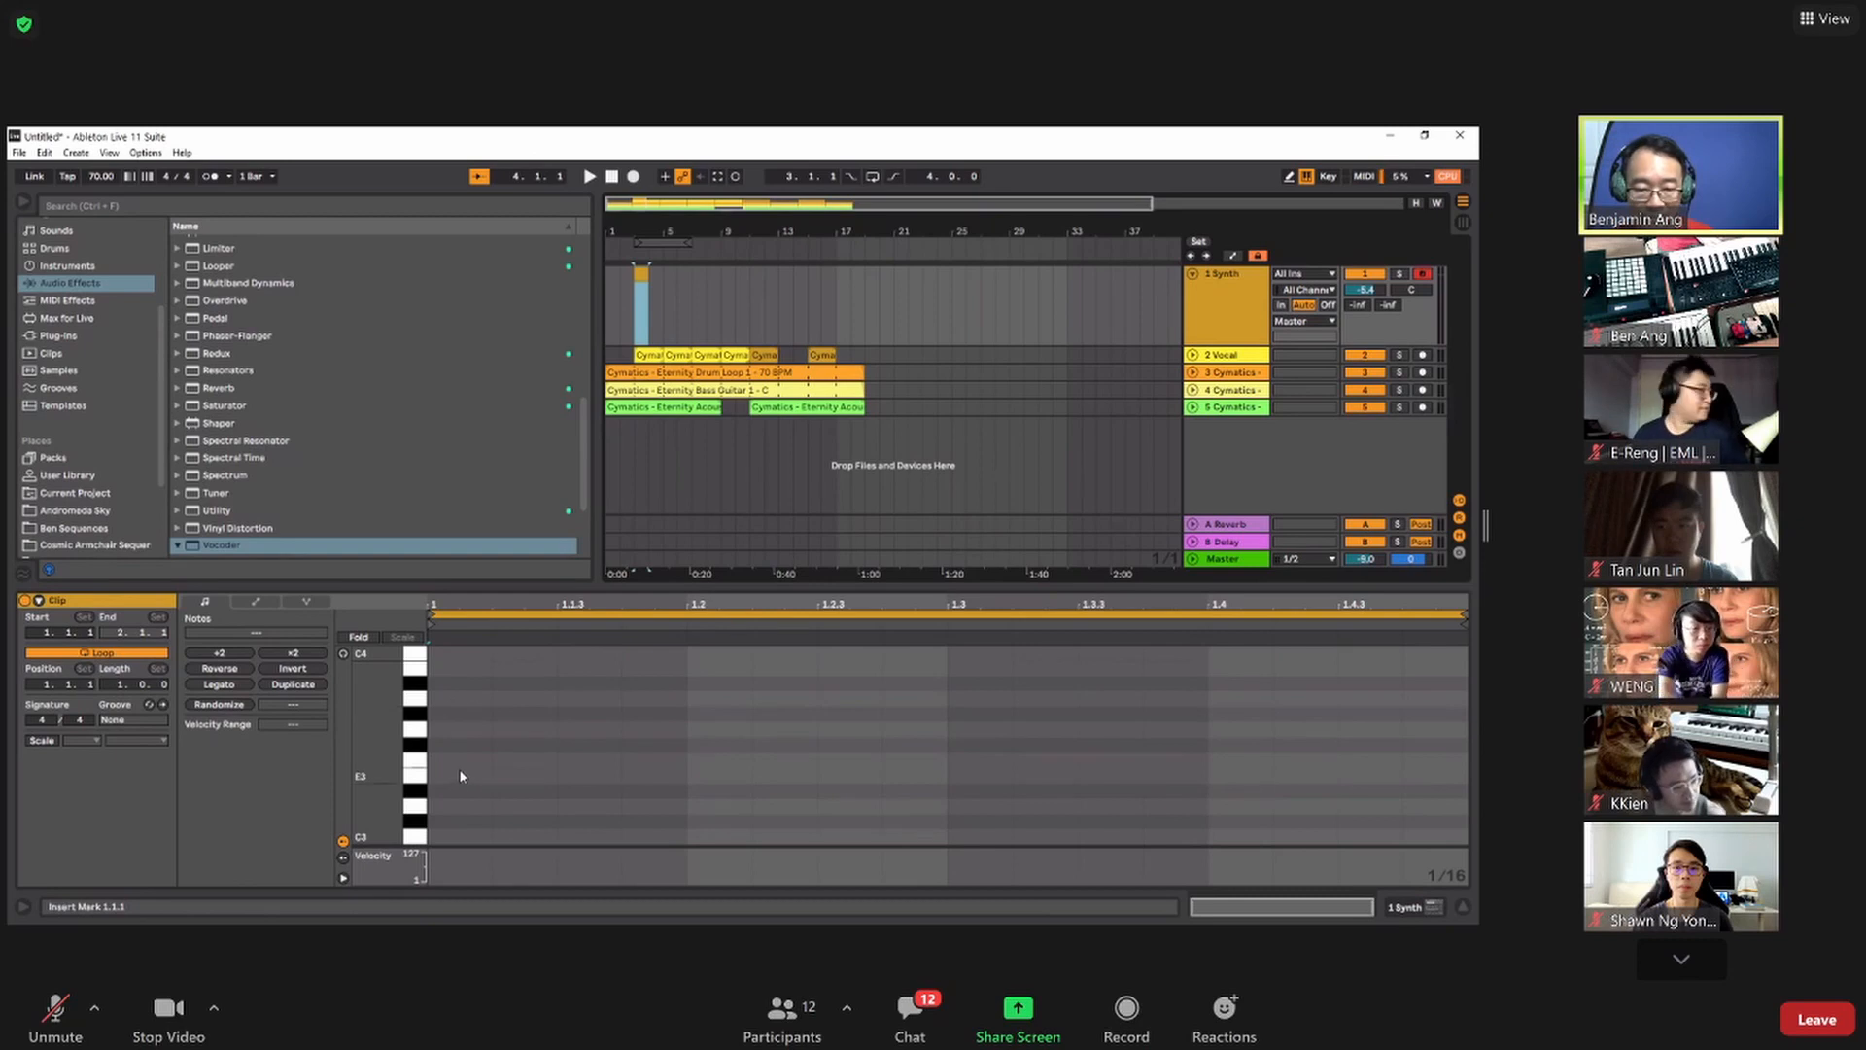
{"action": "double_click", "coordinate": [470, 838]}
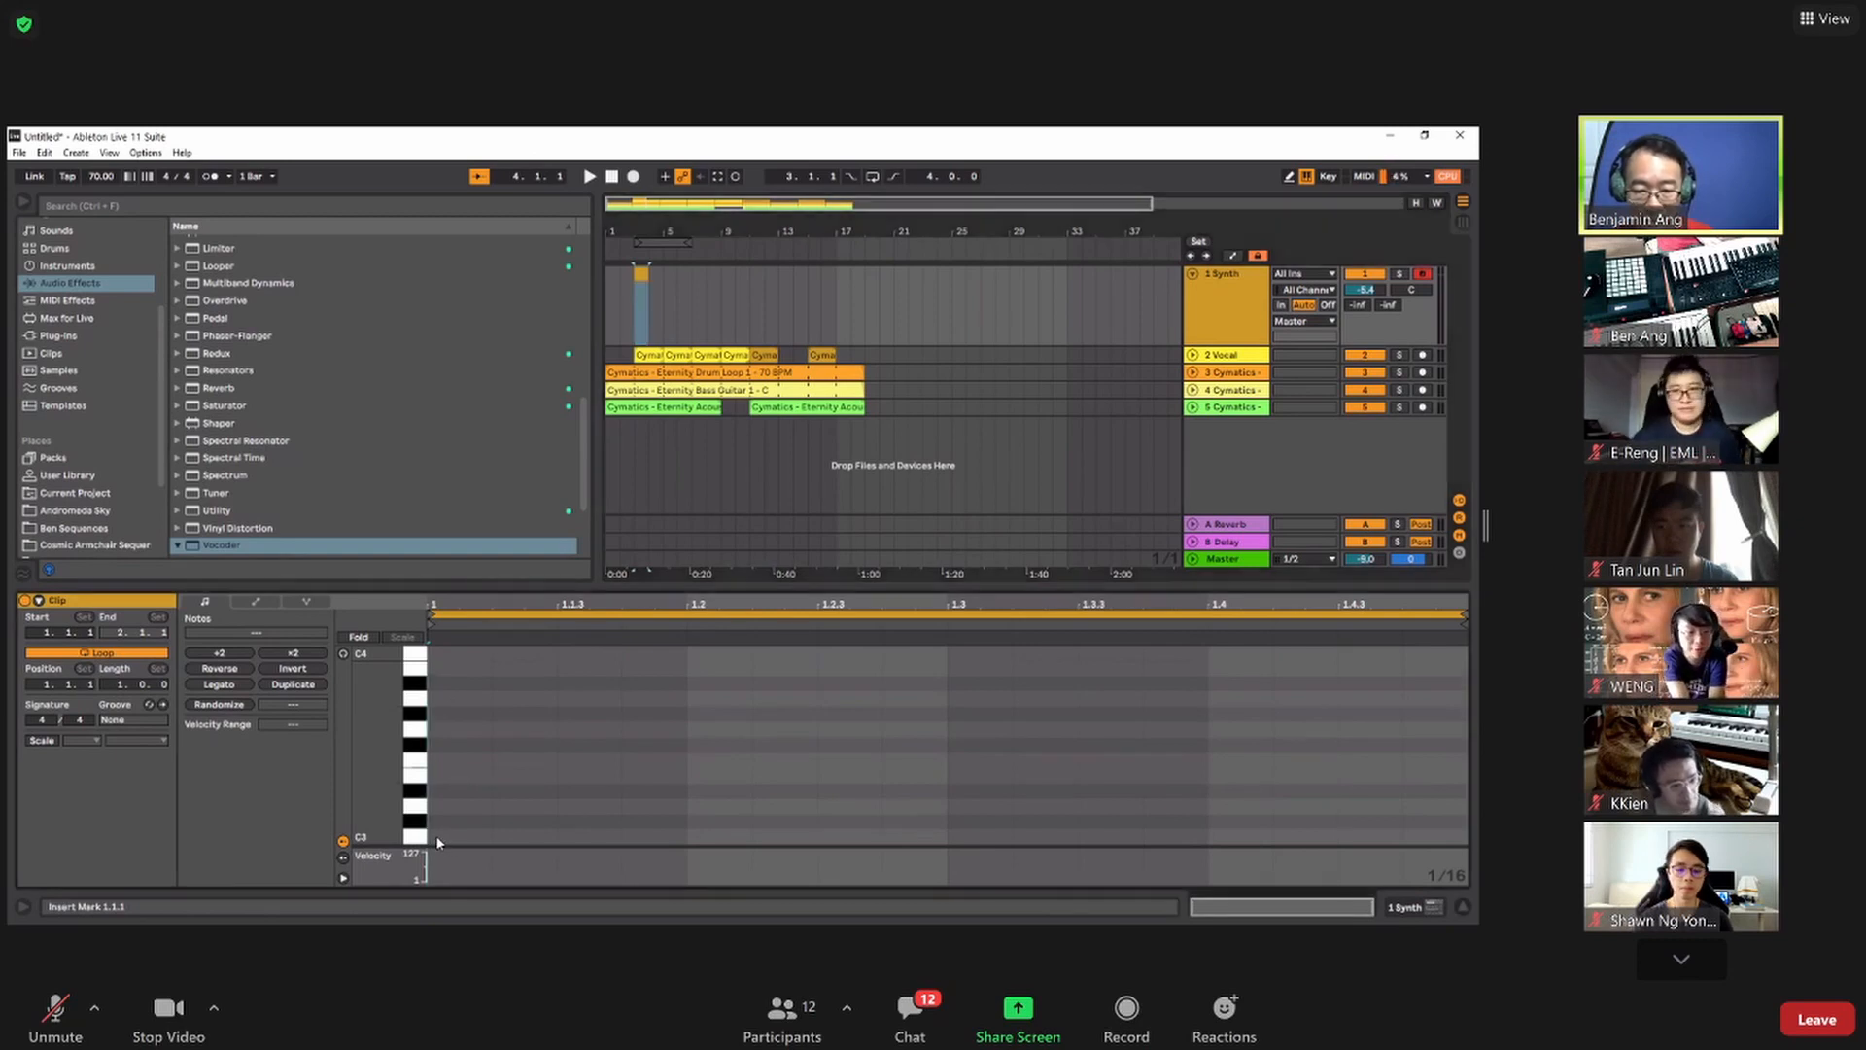
{"action": "left_click_drag", "start_coordinate": [489, 834], "coordinate": [1466, 836]}
{"action": "left_click_drag", "start_coordinate": [648, 275], "coordinate": [852, 287]}
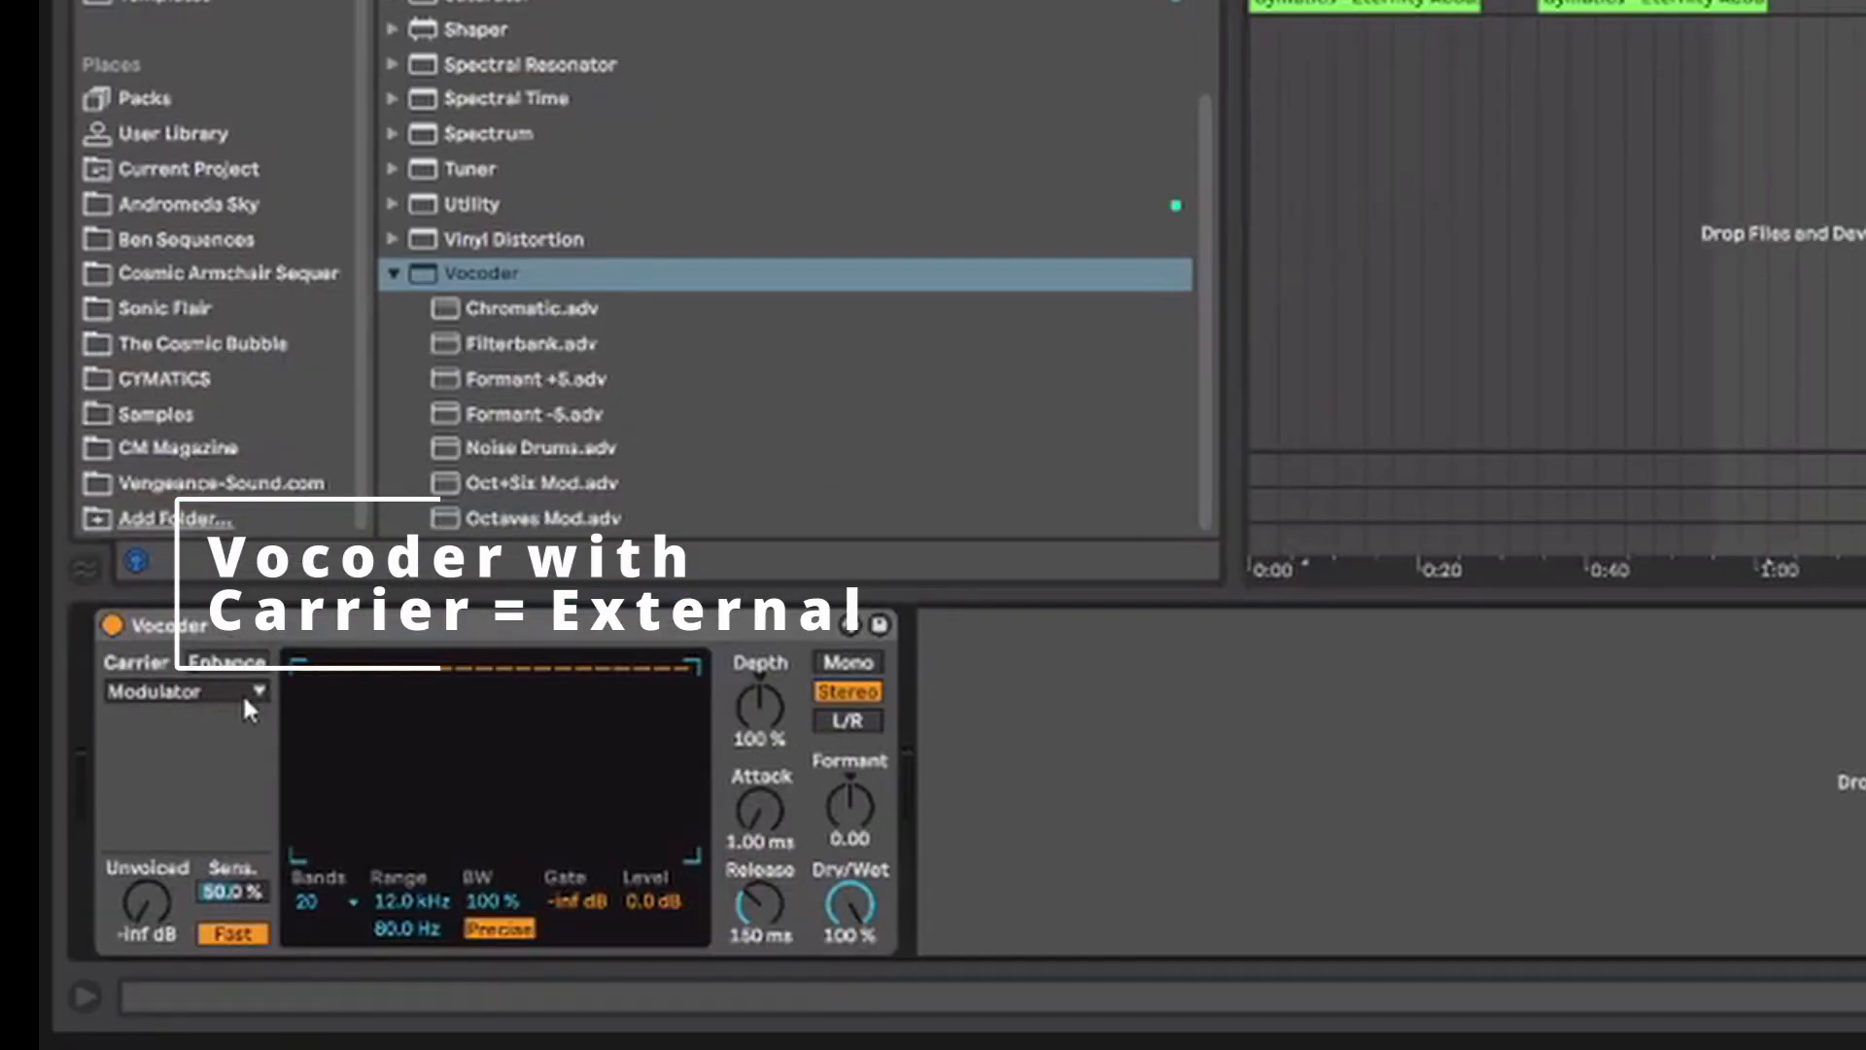
- Set the Vocal track's Vocoder carrier to External with audio from 1 Synth, and play the result
{"action": "left_click", "coordinate": [249, 690]}
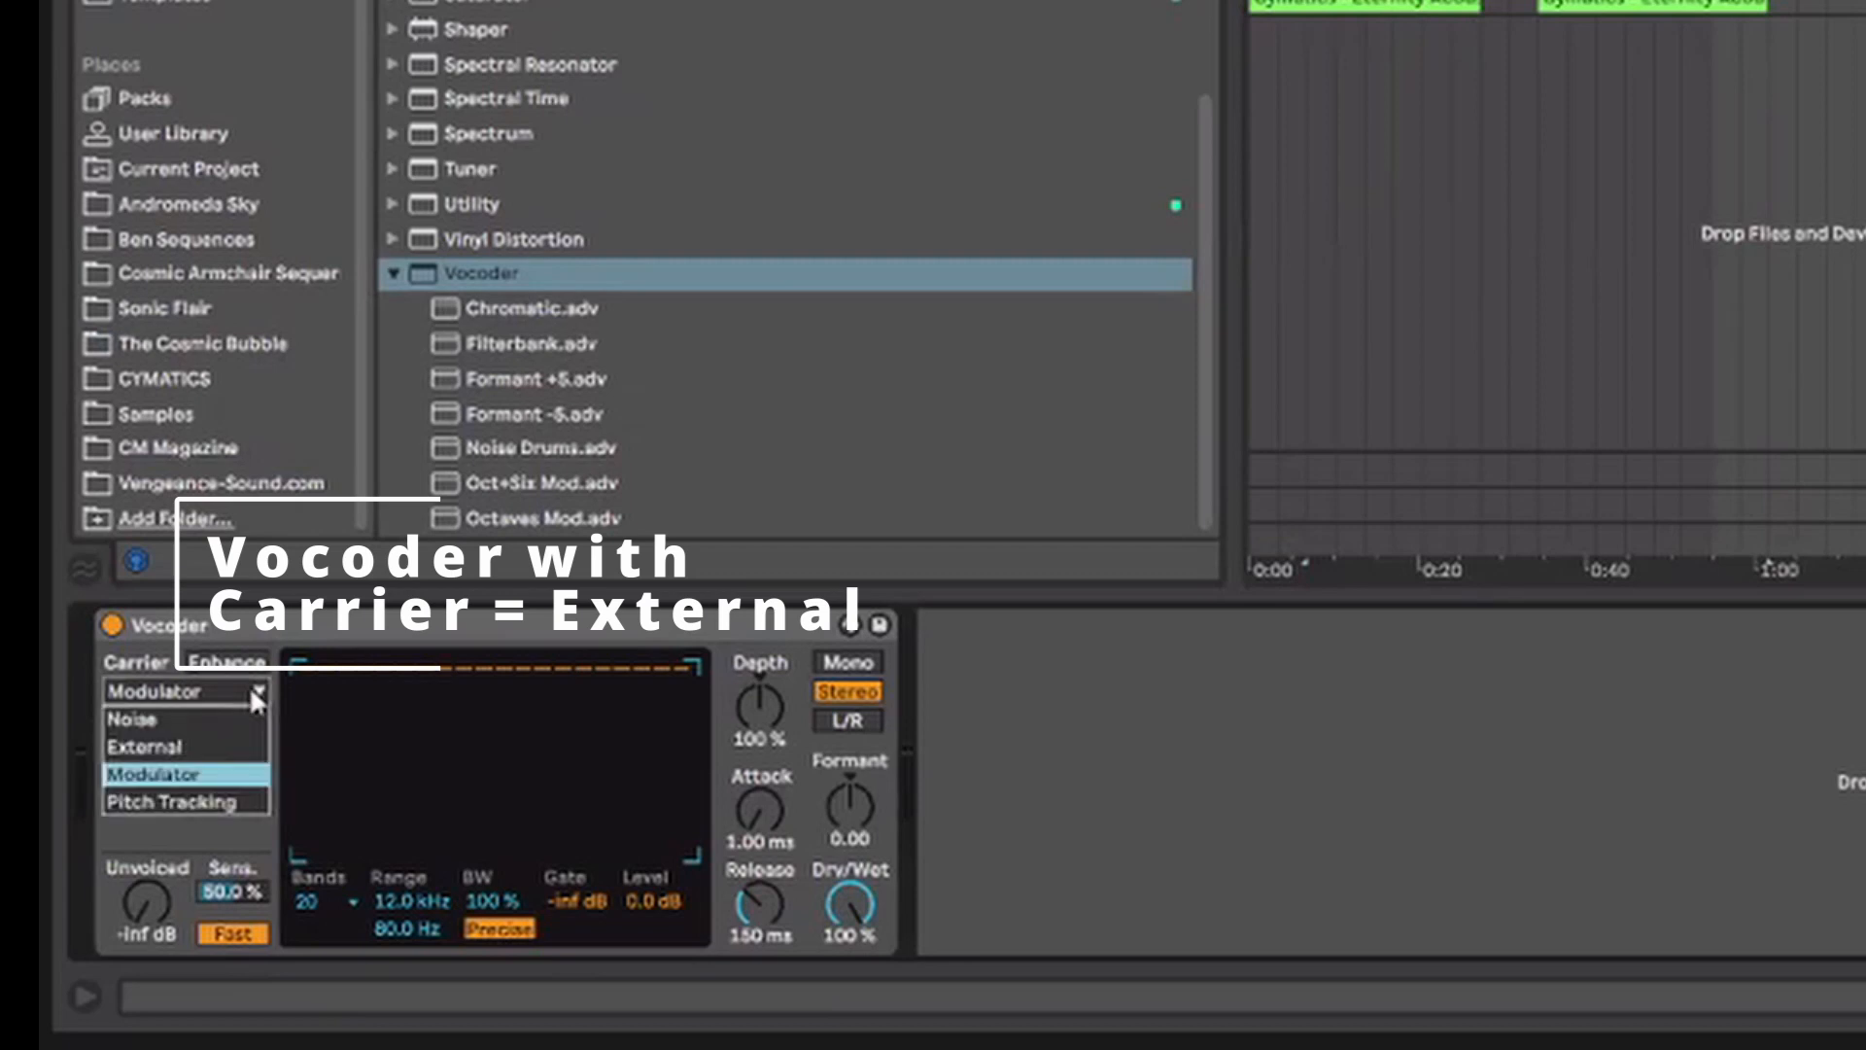
{"action": "left_click", "coordinate": [239, 749]}
{"action": "left_click", "coordinate": [249, 742]}
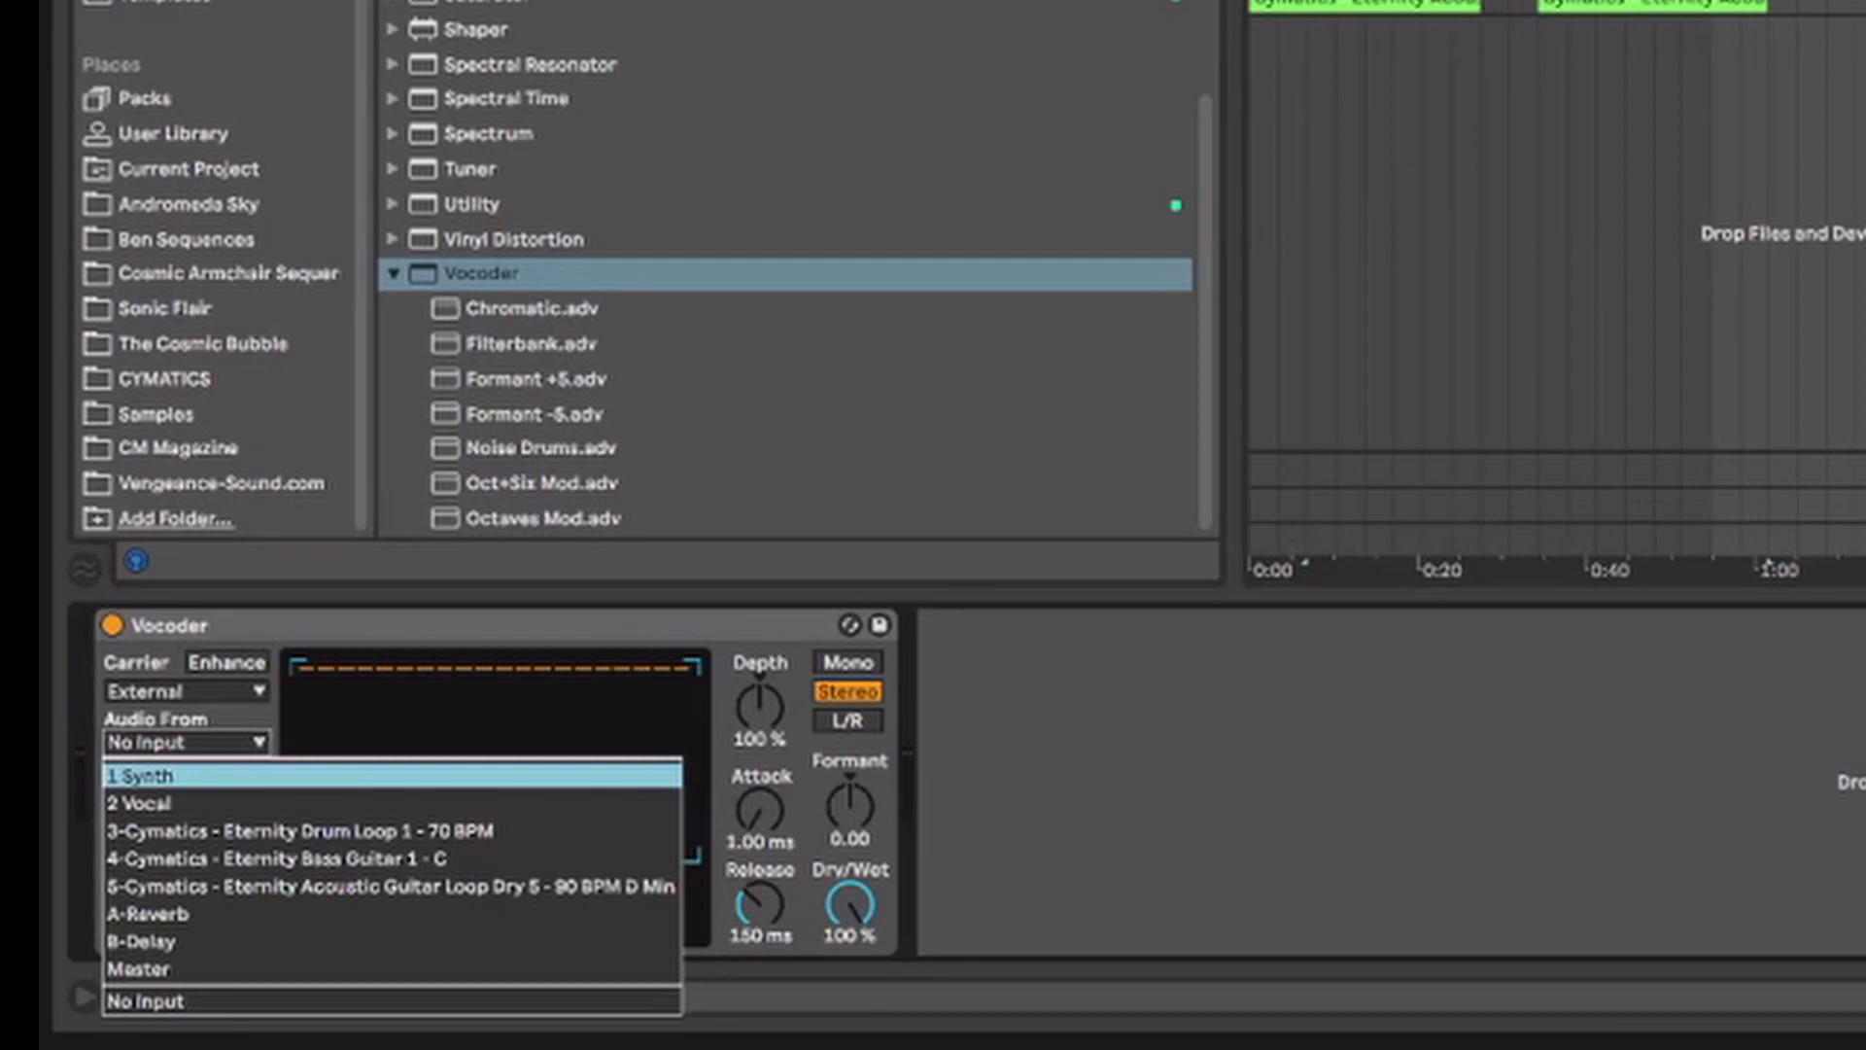
{"action": "left_click", "coordinate": [194, 776]}
{"action": "key", "text": "space"}
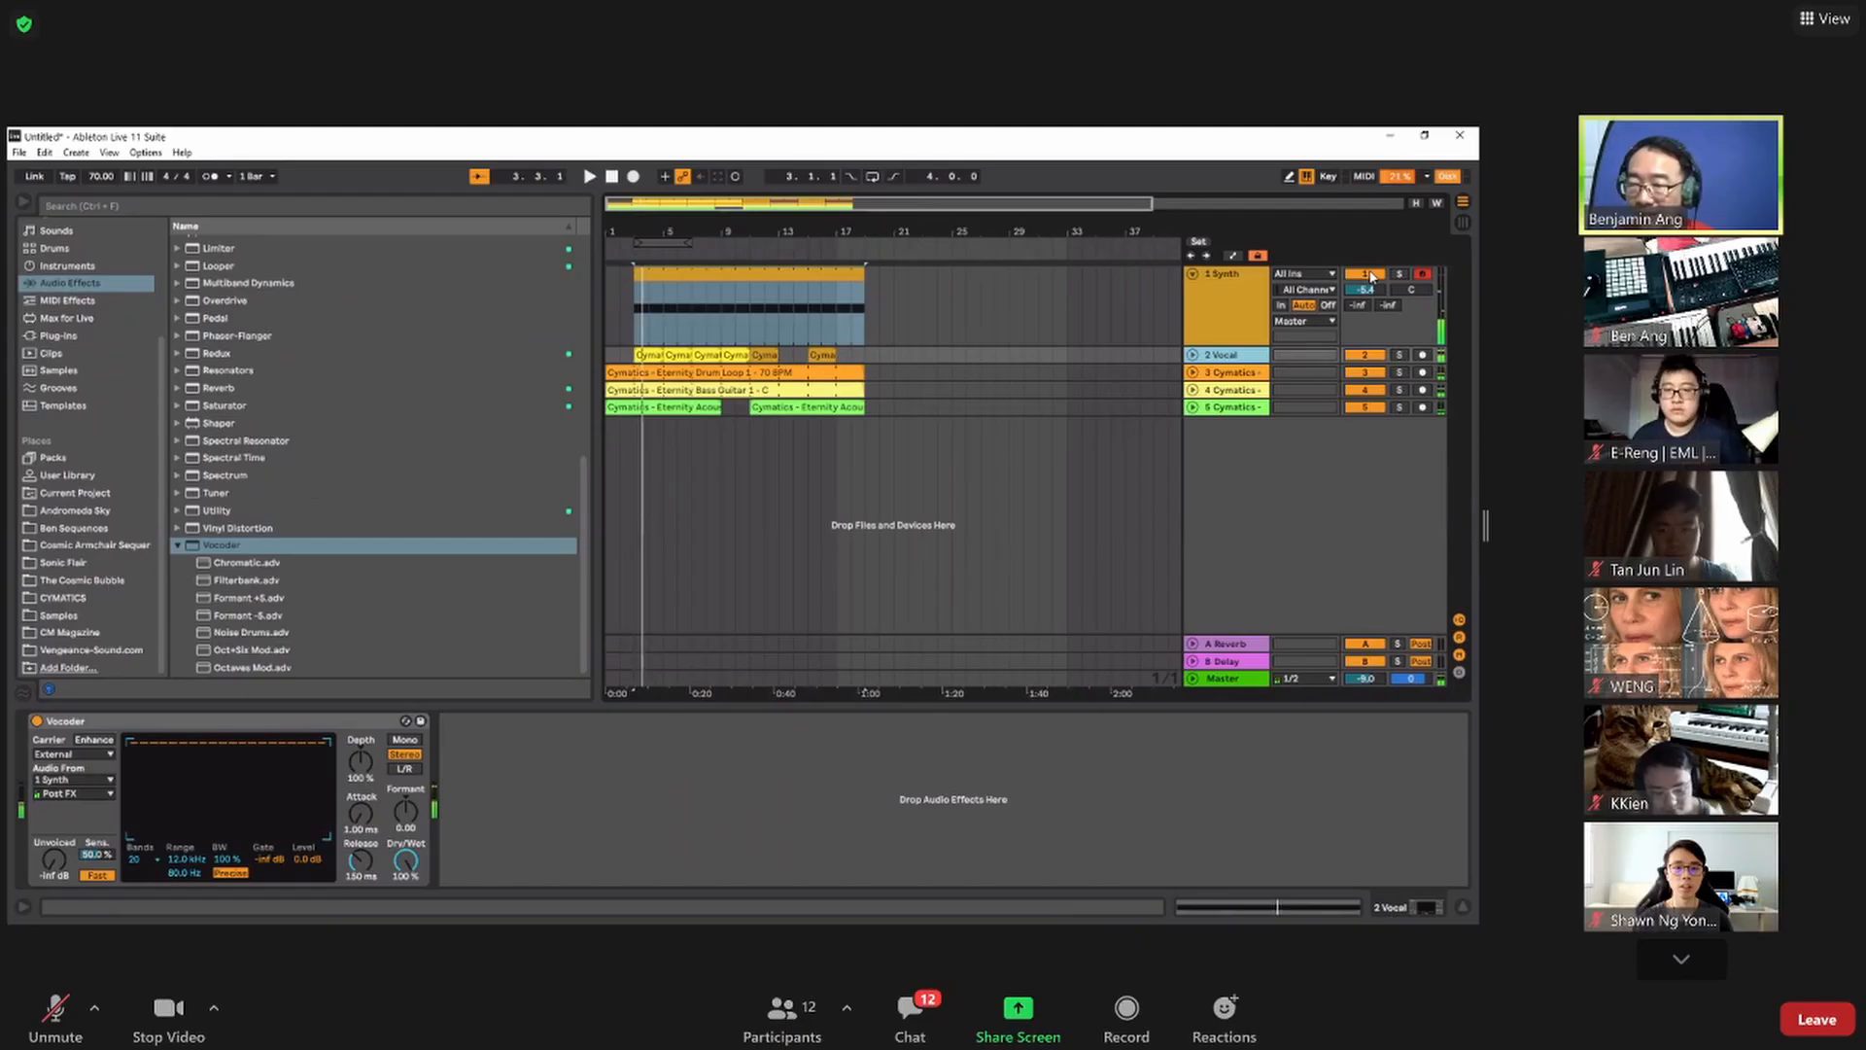
- Deactivate the Synth track and play the vocoded vocal from bar 3
{"action": "left_click", "coordinate": [1365, 274]}
{"action": "left_click", "coordinate": [631, 314]}
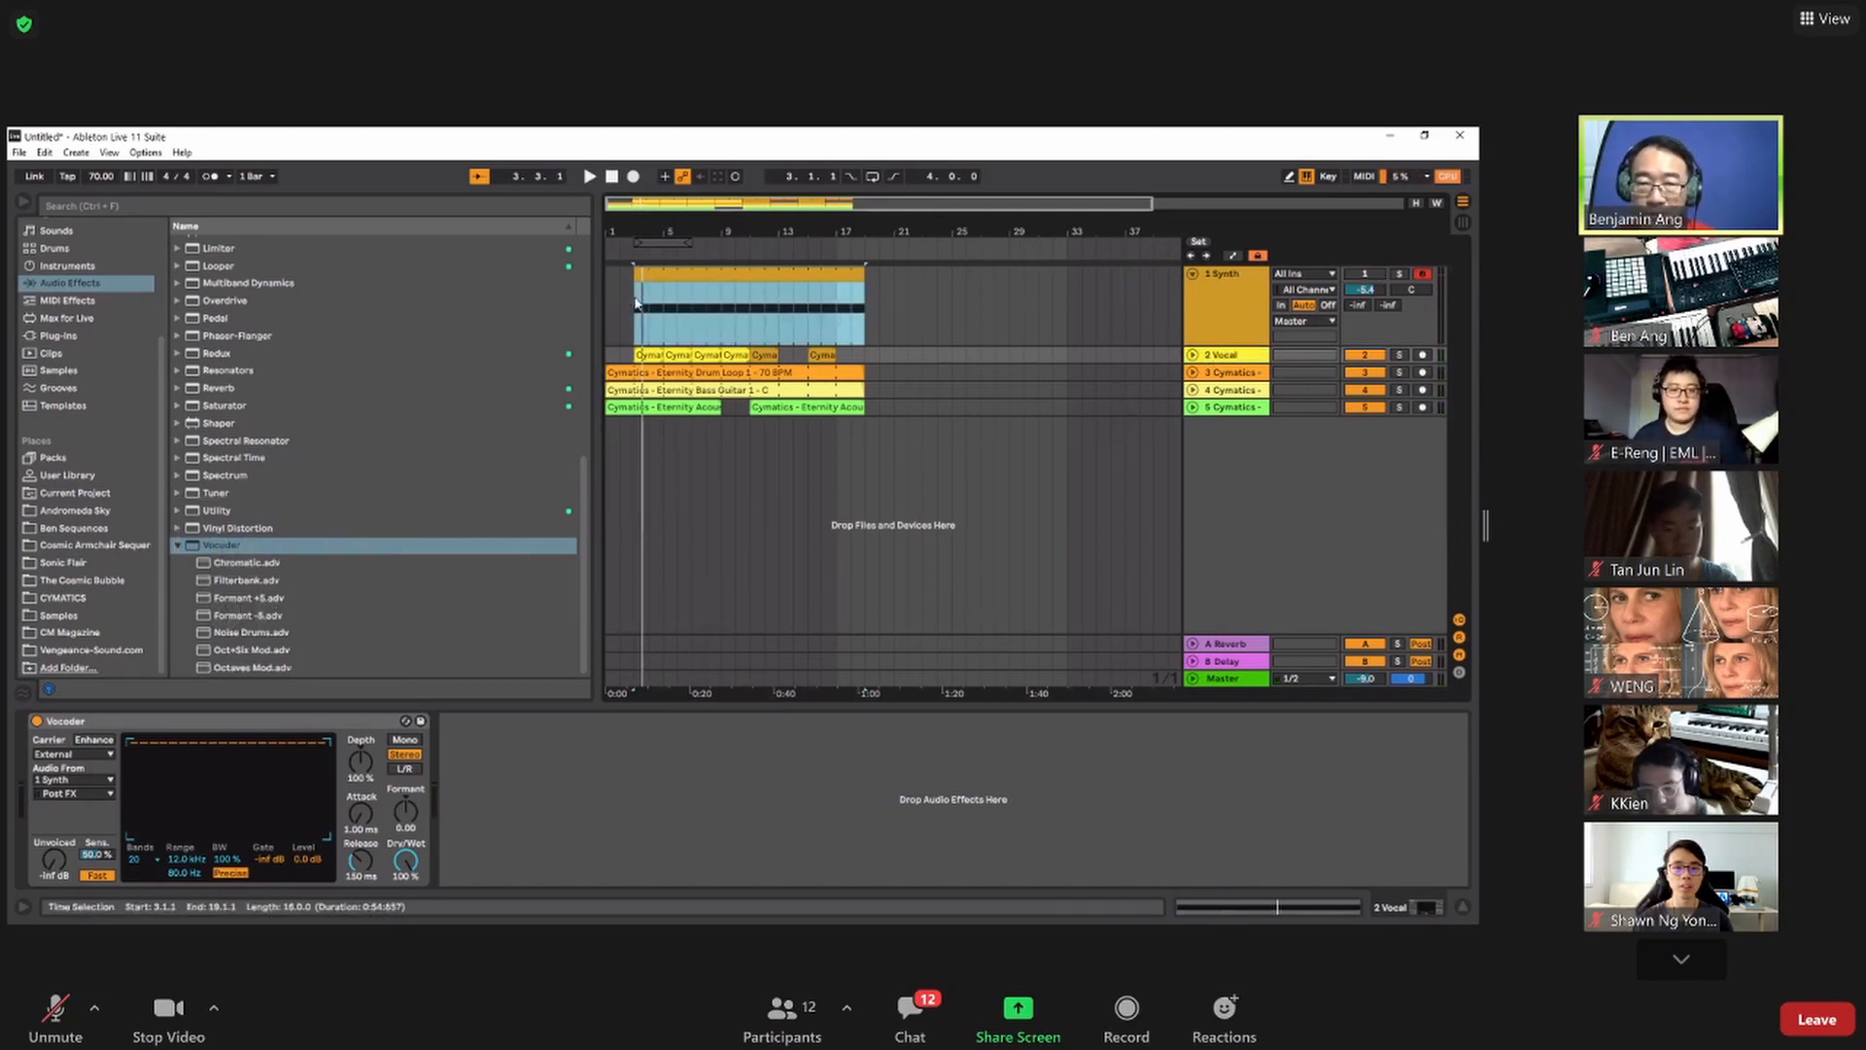
{"action": "left_click", "coordinate": [636, 303]}
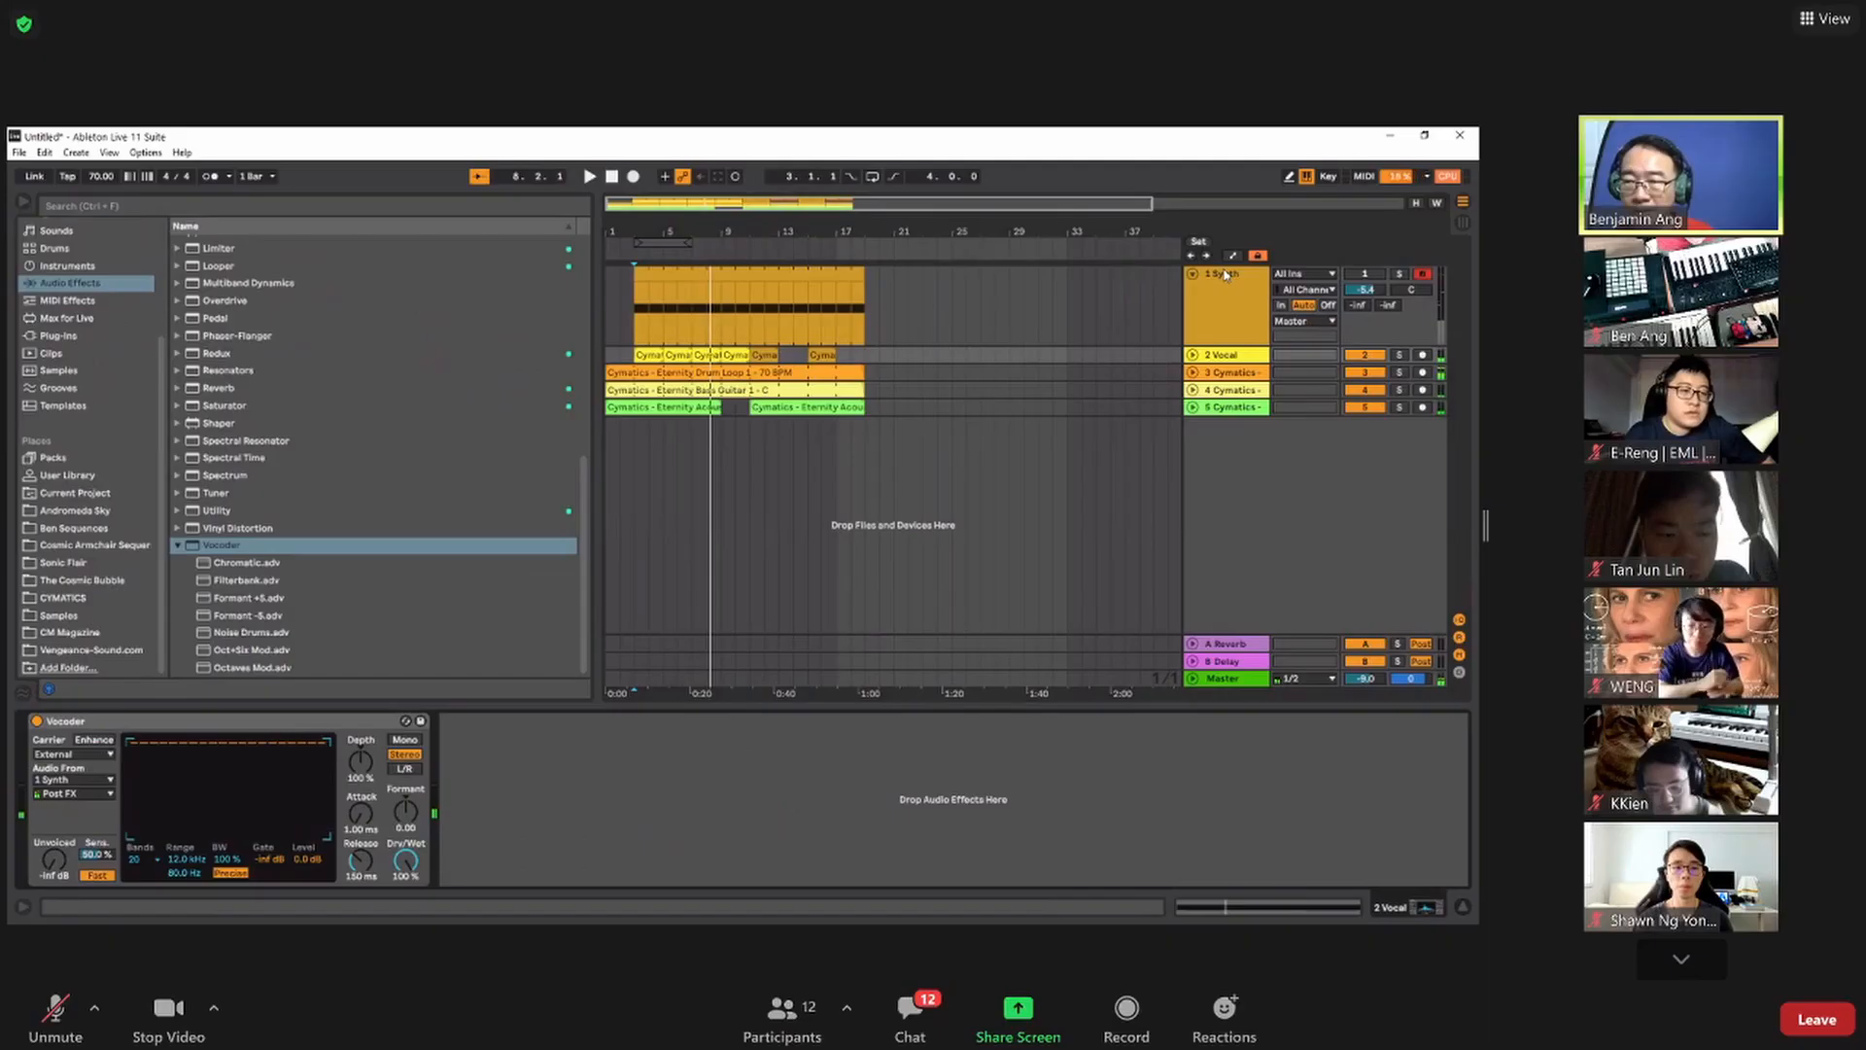
- In the Synth clip, shorten C3 to the first half bar, add D#3 over the second half and G3 over both, and play it
{"action": "left_click", "coordinate": [1226, 275]}
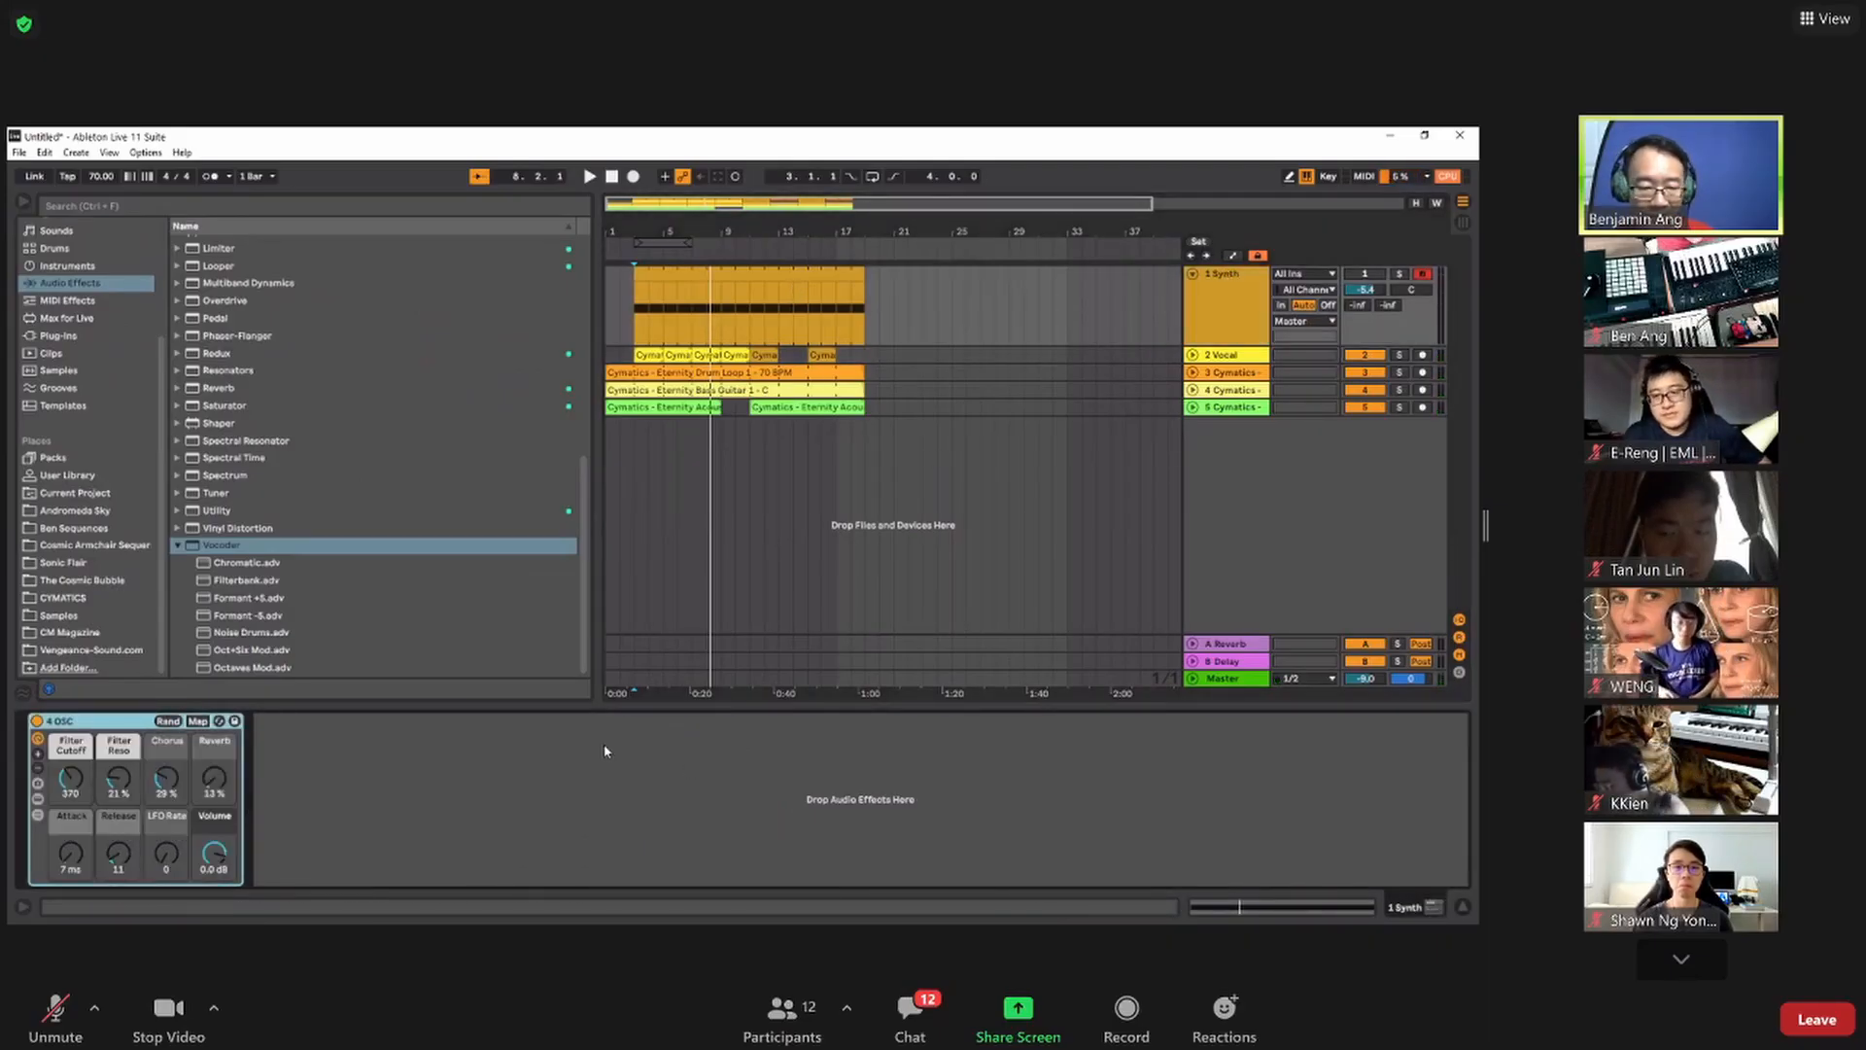
{"action": "double_click", "coordinate": [725, 278]}
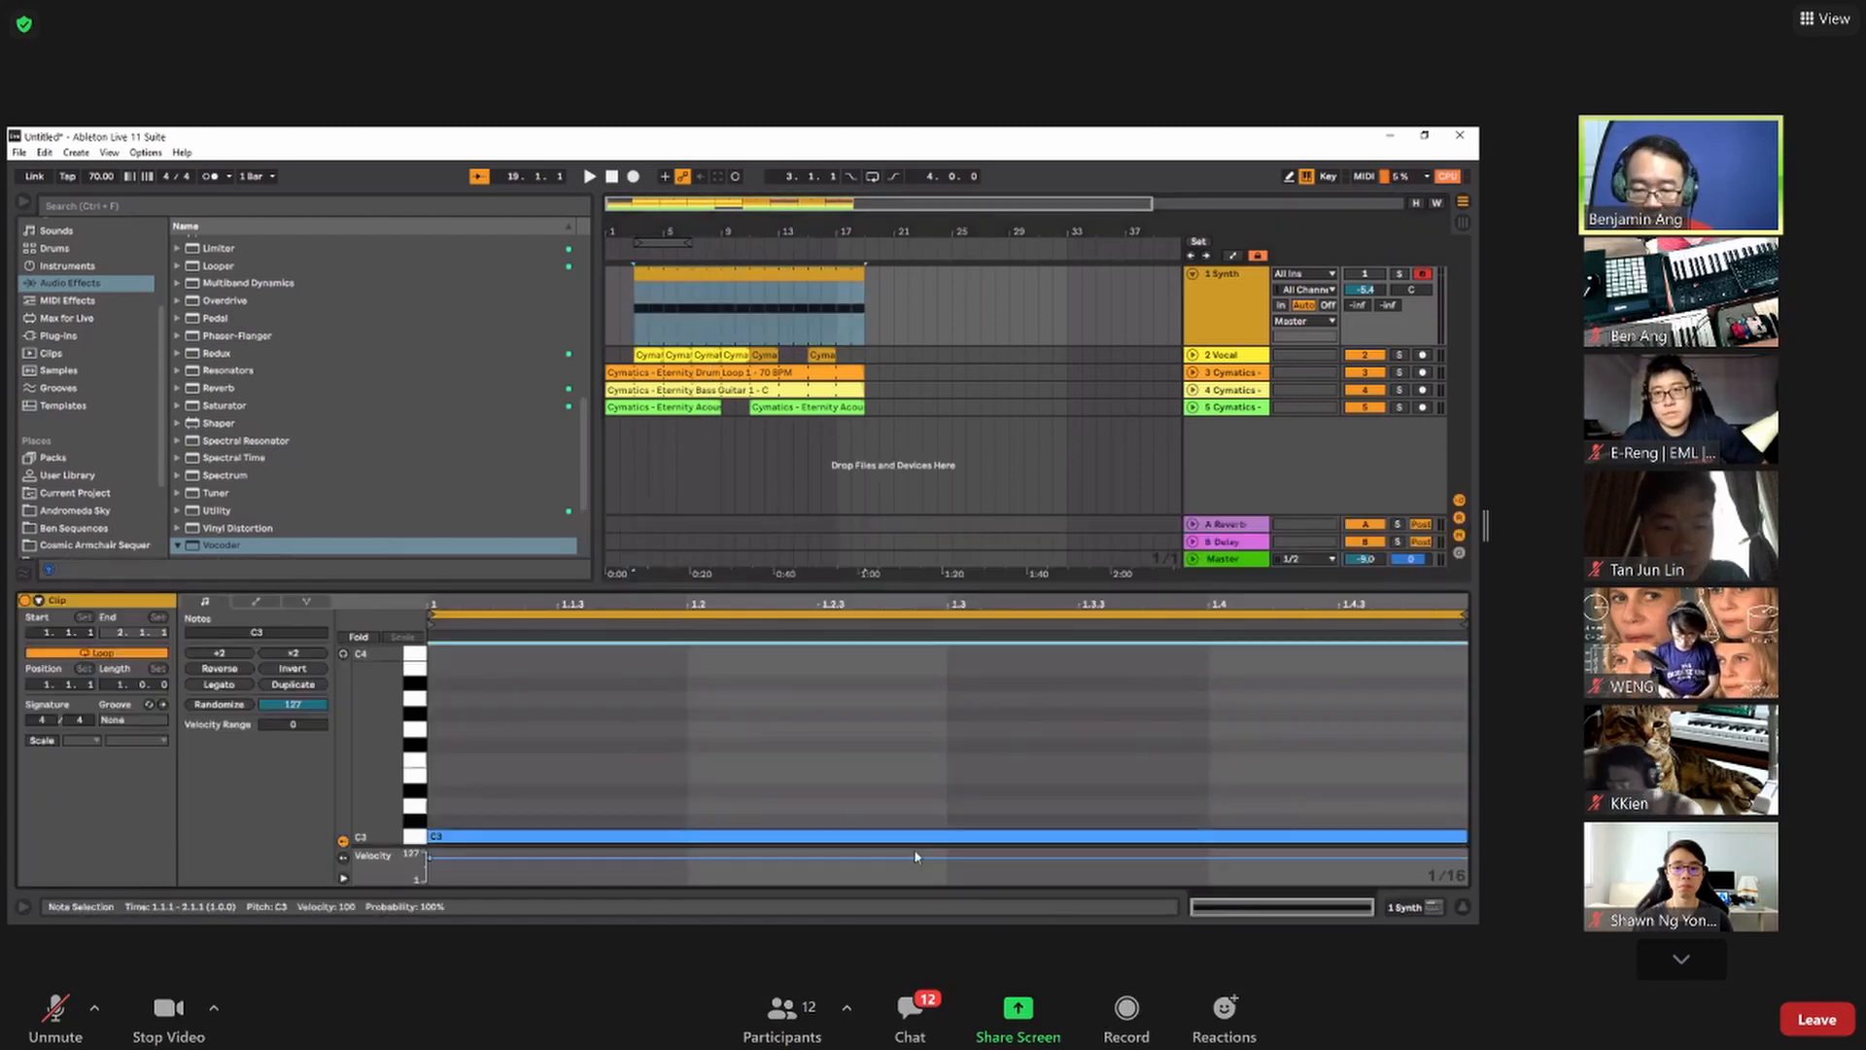
{"action": "left_click_drag", "start_coordinate": [1467, 844], "coordinate": [960, 781]}
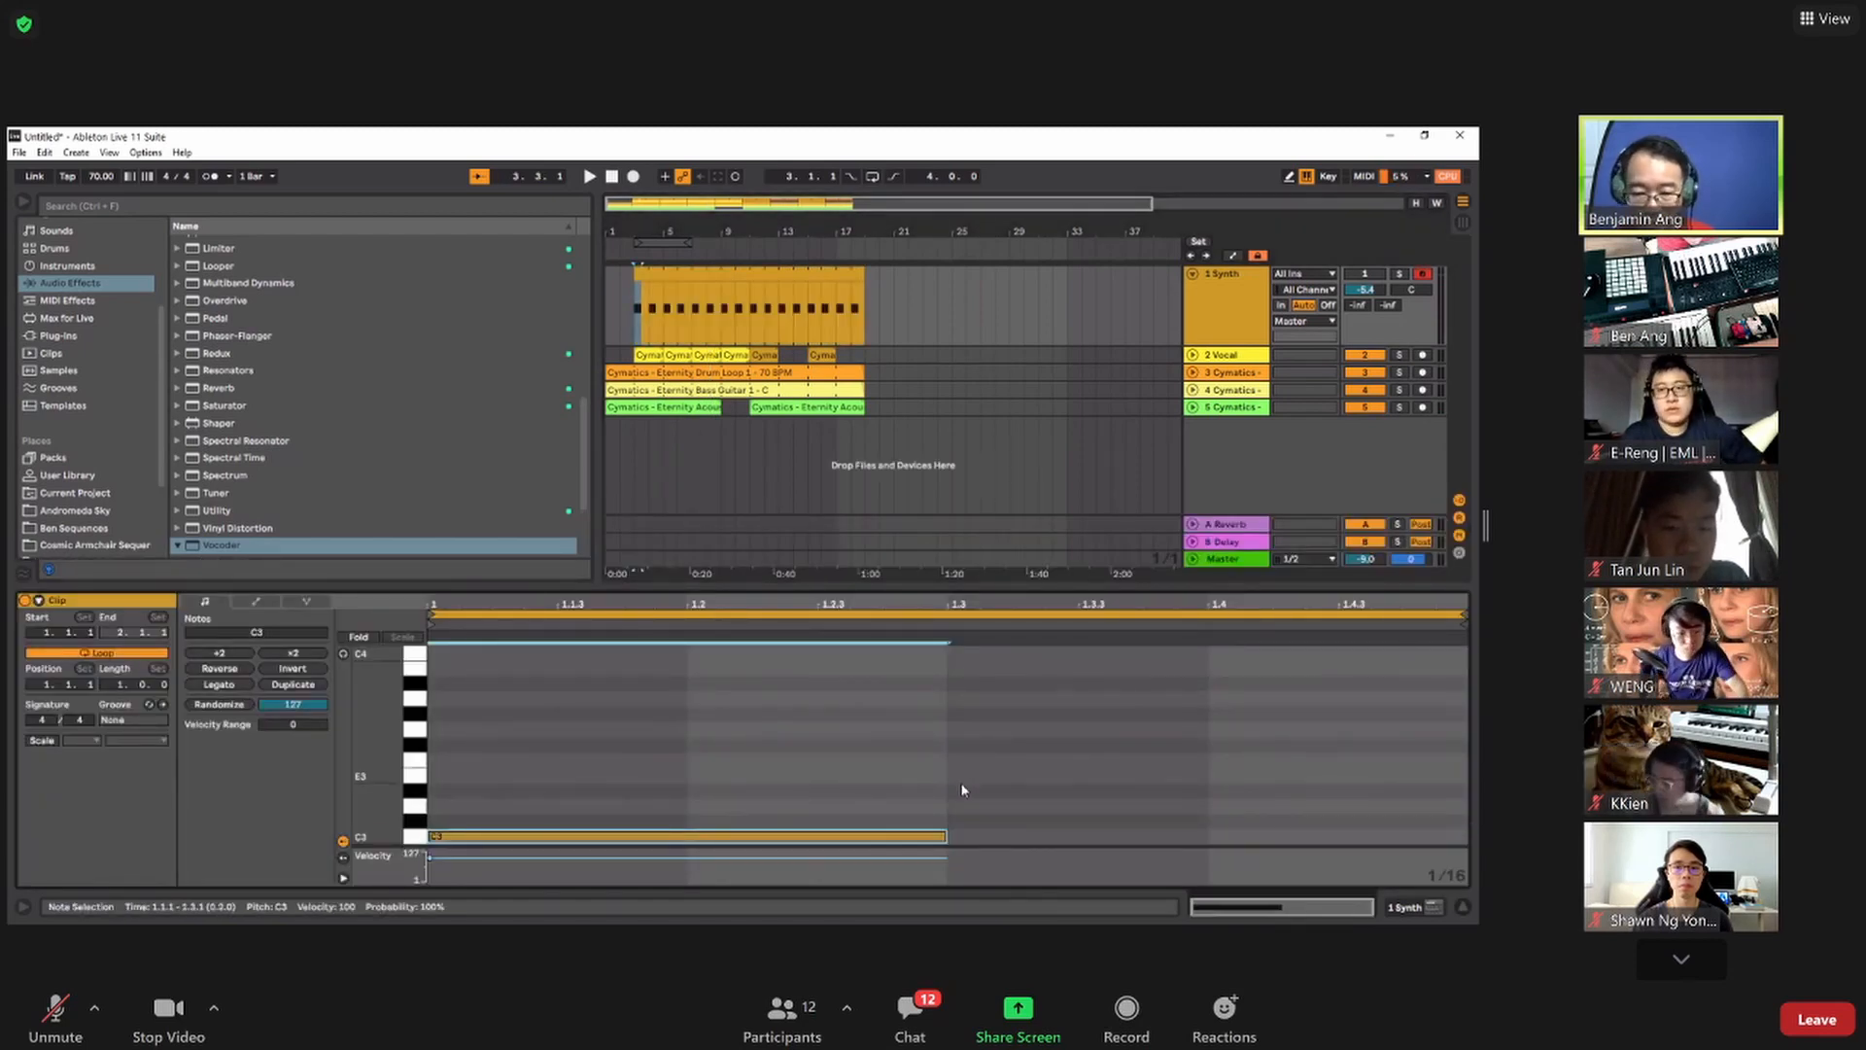
{"action": "double_click", "coordinate": [962, 793]}
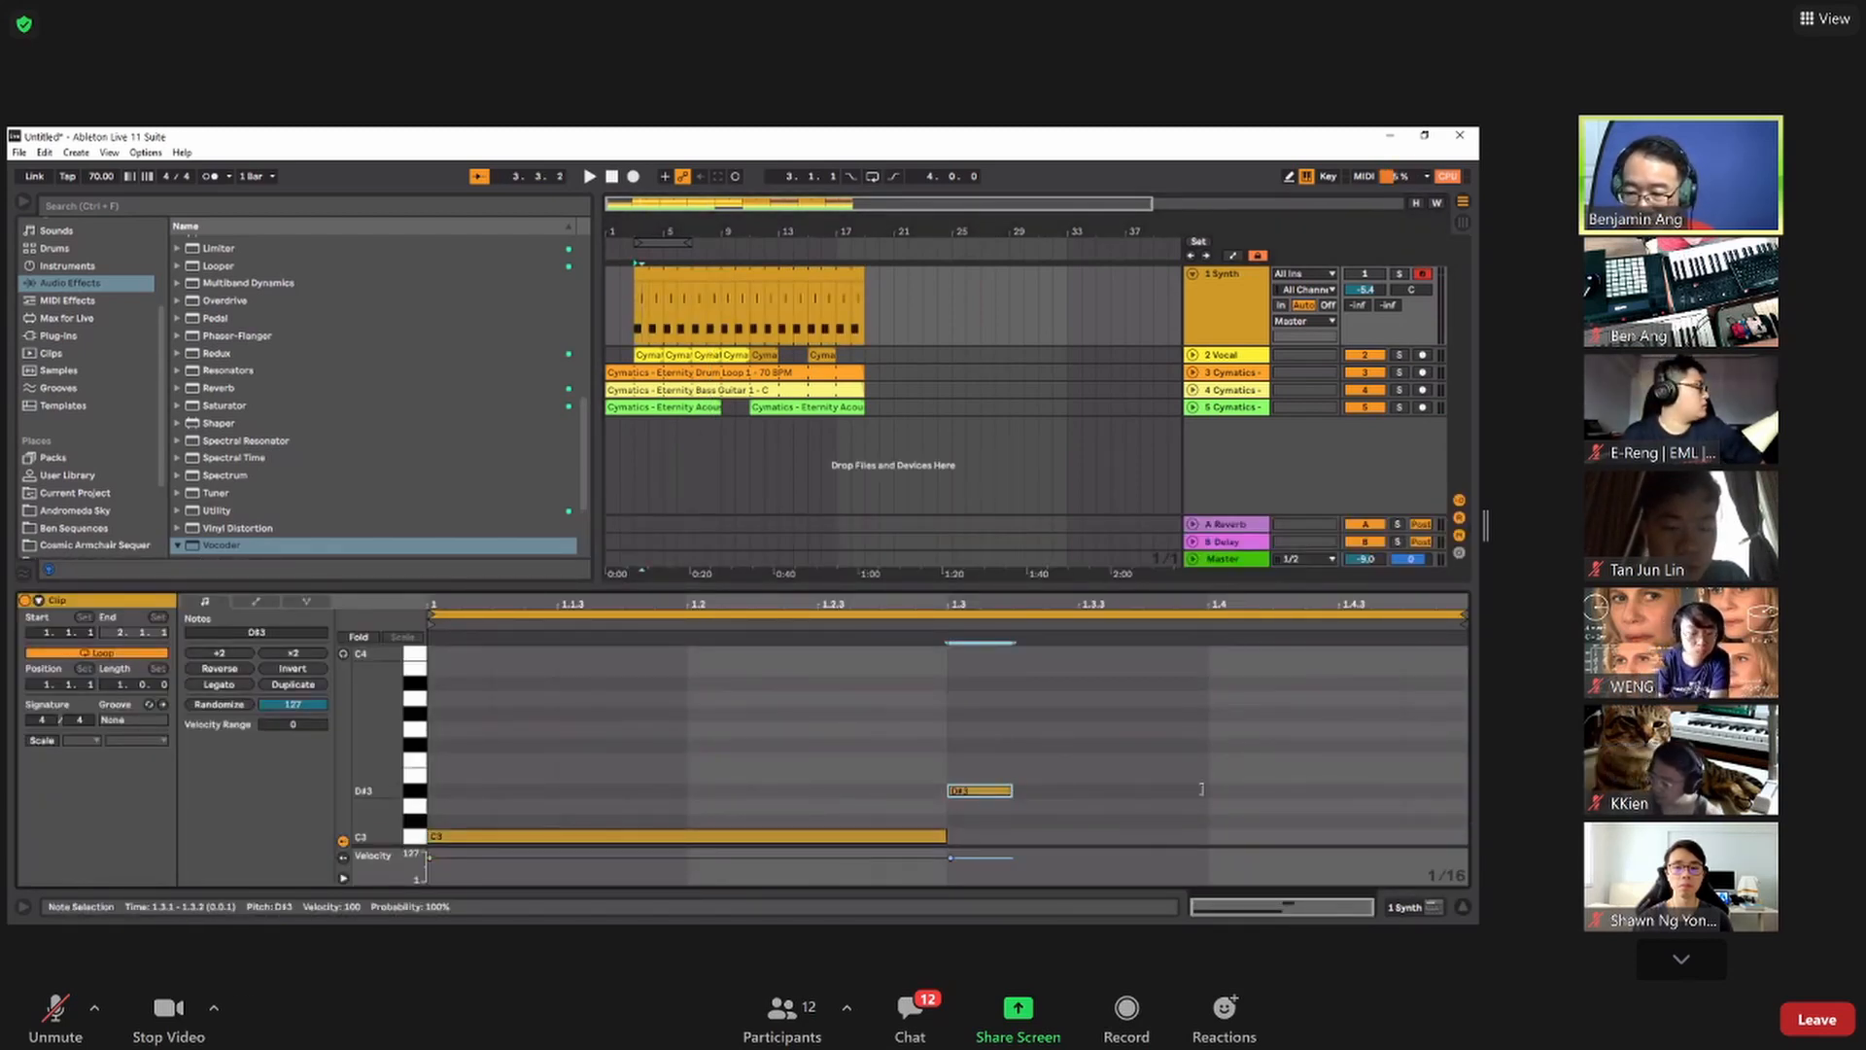
{"action": "left_click_drag", "start_coordinate": [1201, 788], "coordinate": [1421, 795]}
{"action": "left_click", "coordinate": [592, 178]}
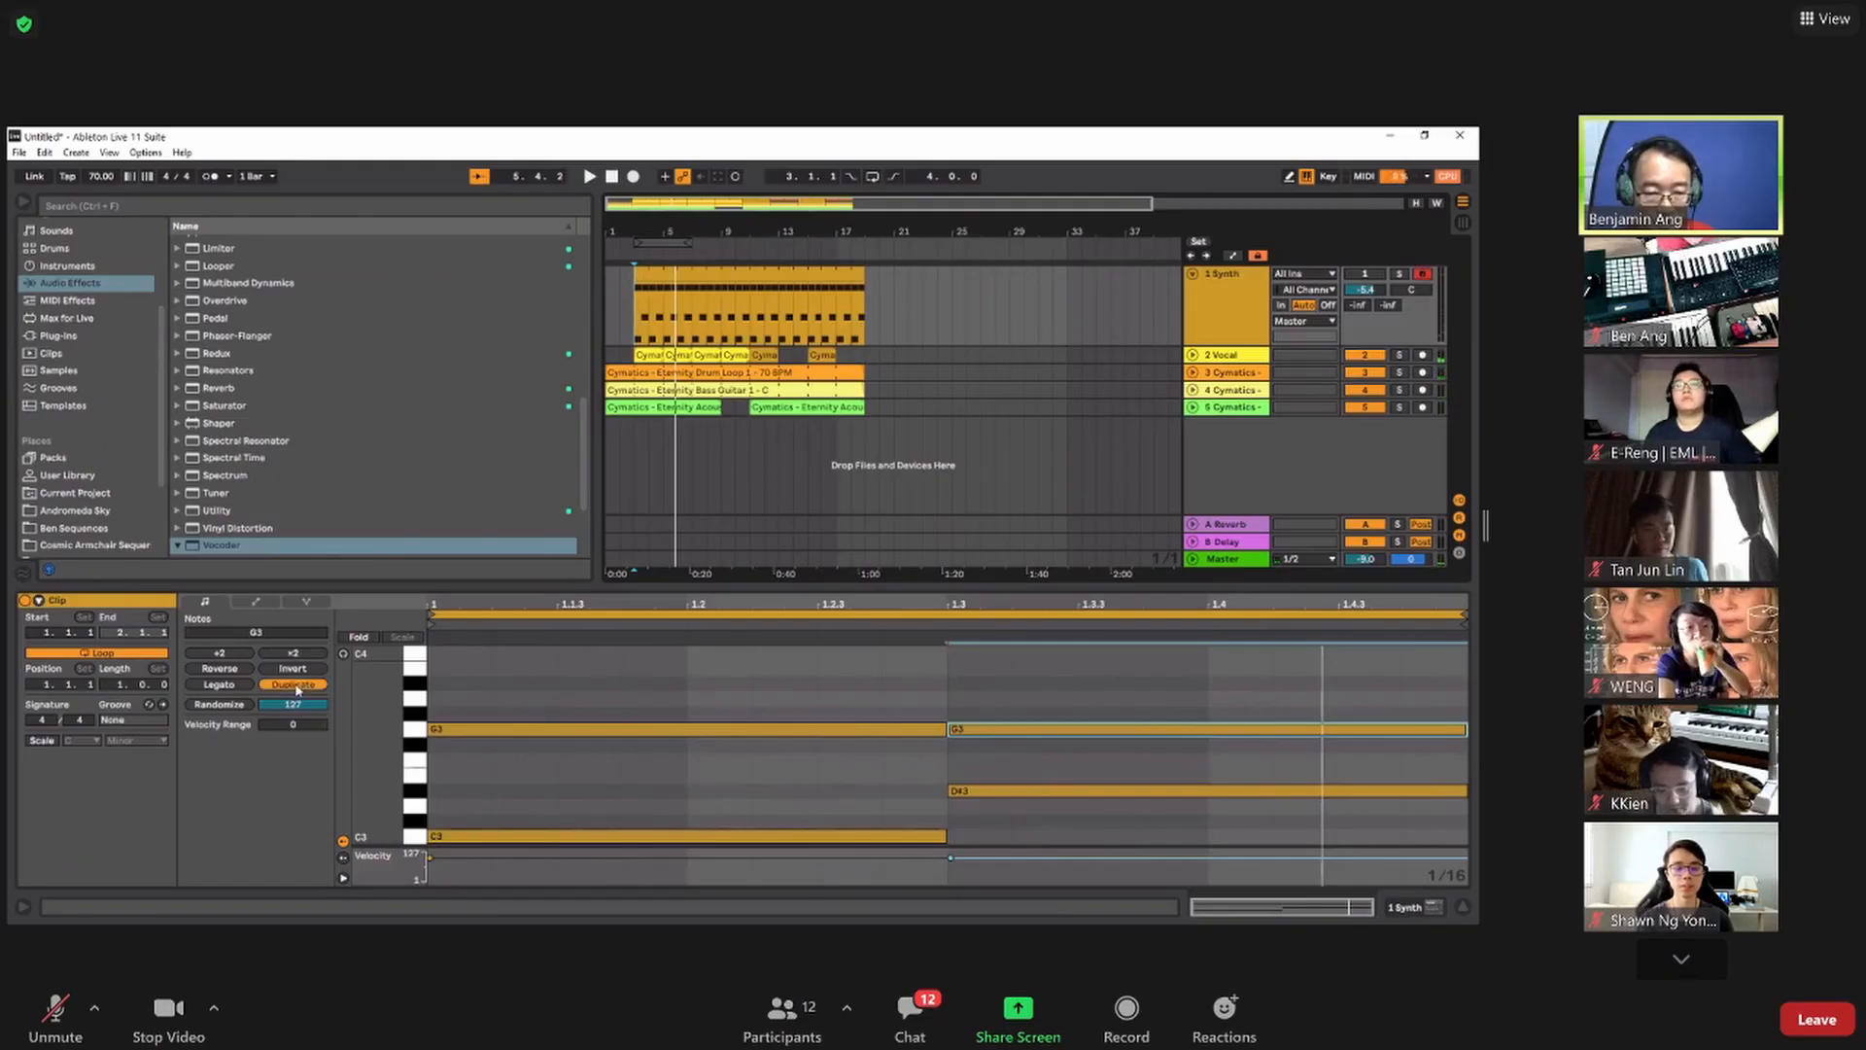
- Duplicate the Synth clip's loop to two bars and transpose the copied notes down three semitones, starting on A2
{"action": "left_click", "coordinate": [294, 685]}
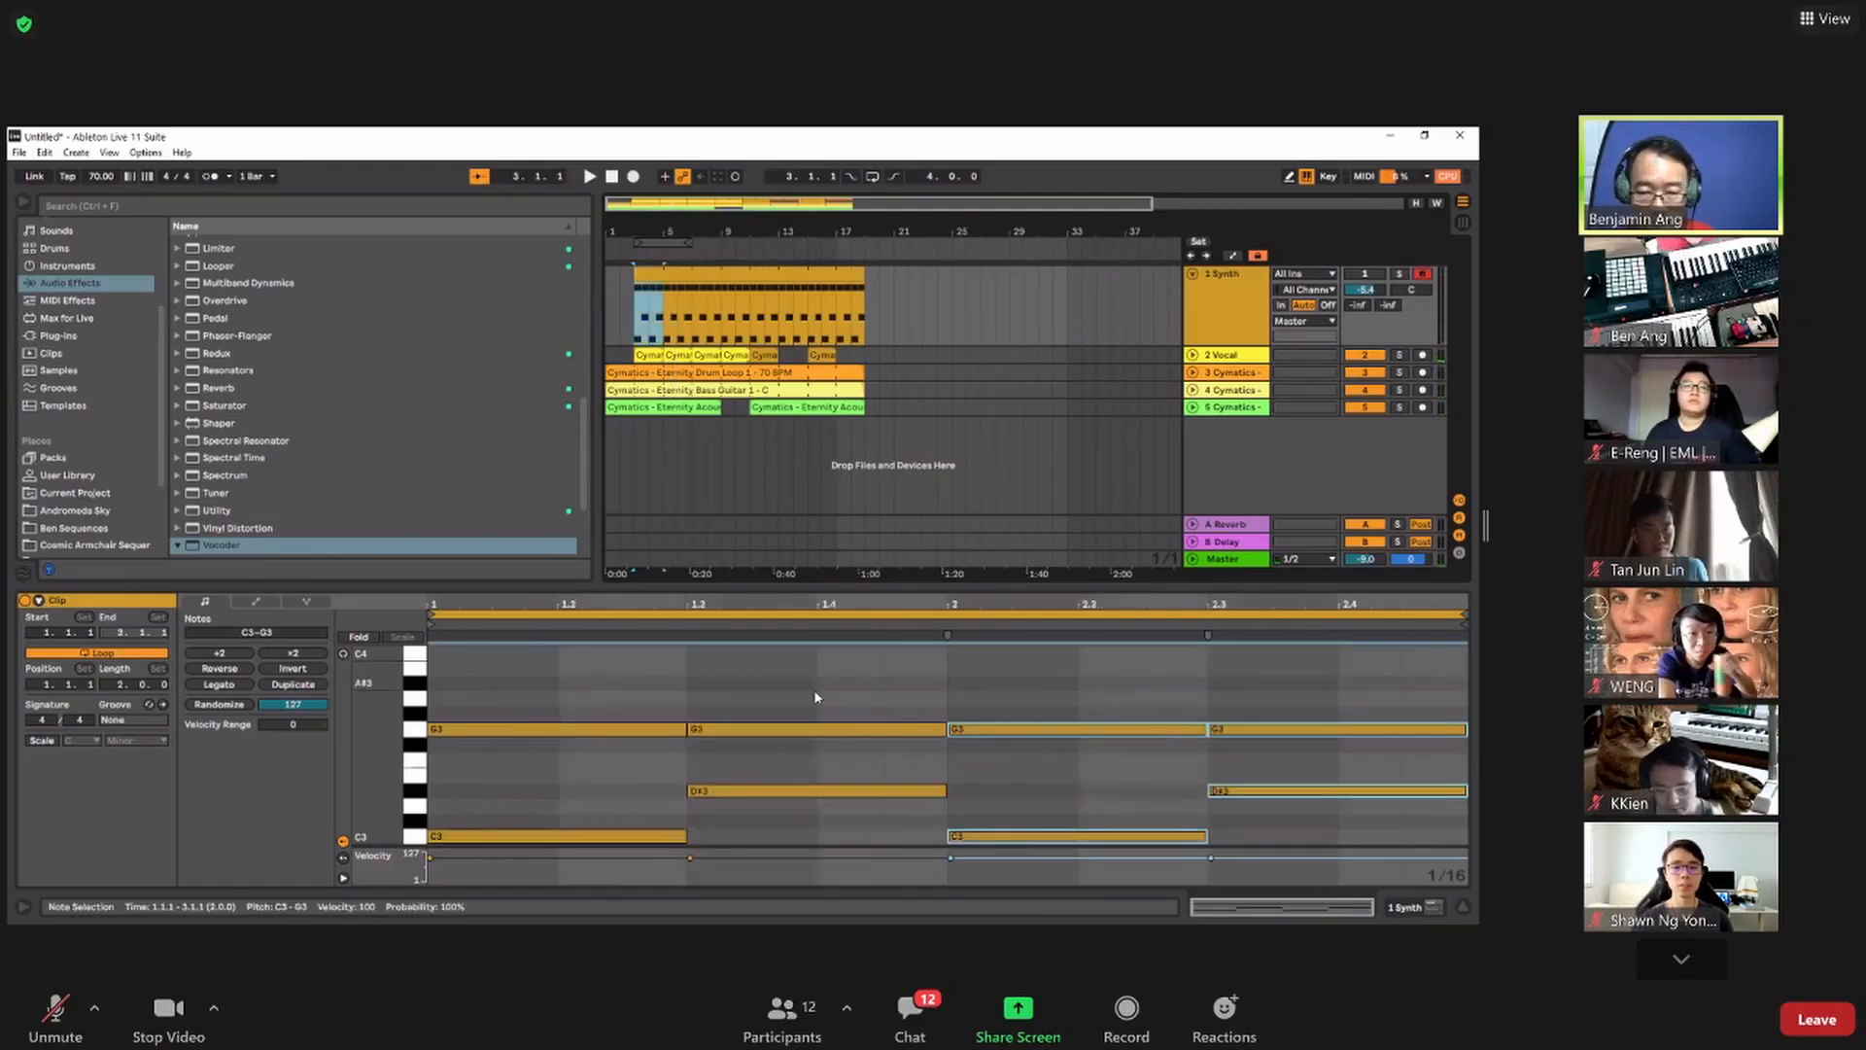
{"action": "key", "text": "space"}
{"action": "scroll", "coordinate": [997, 808], "scroll_direction": "down", "scroll_amount": 2}
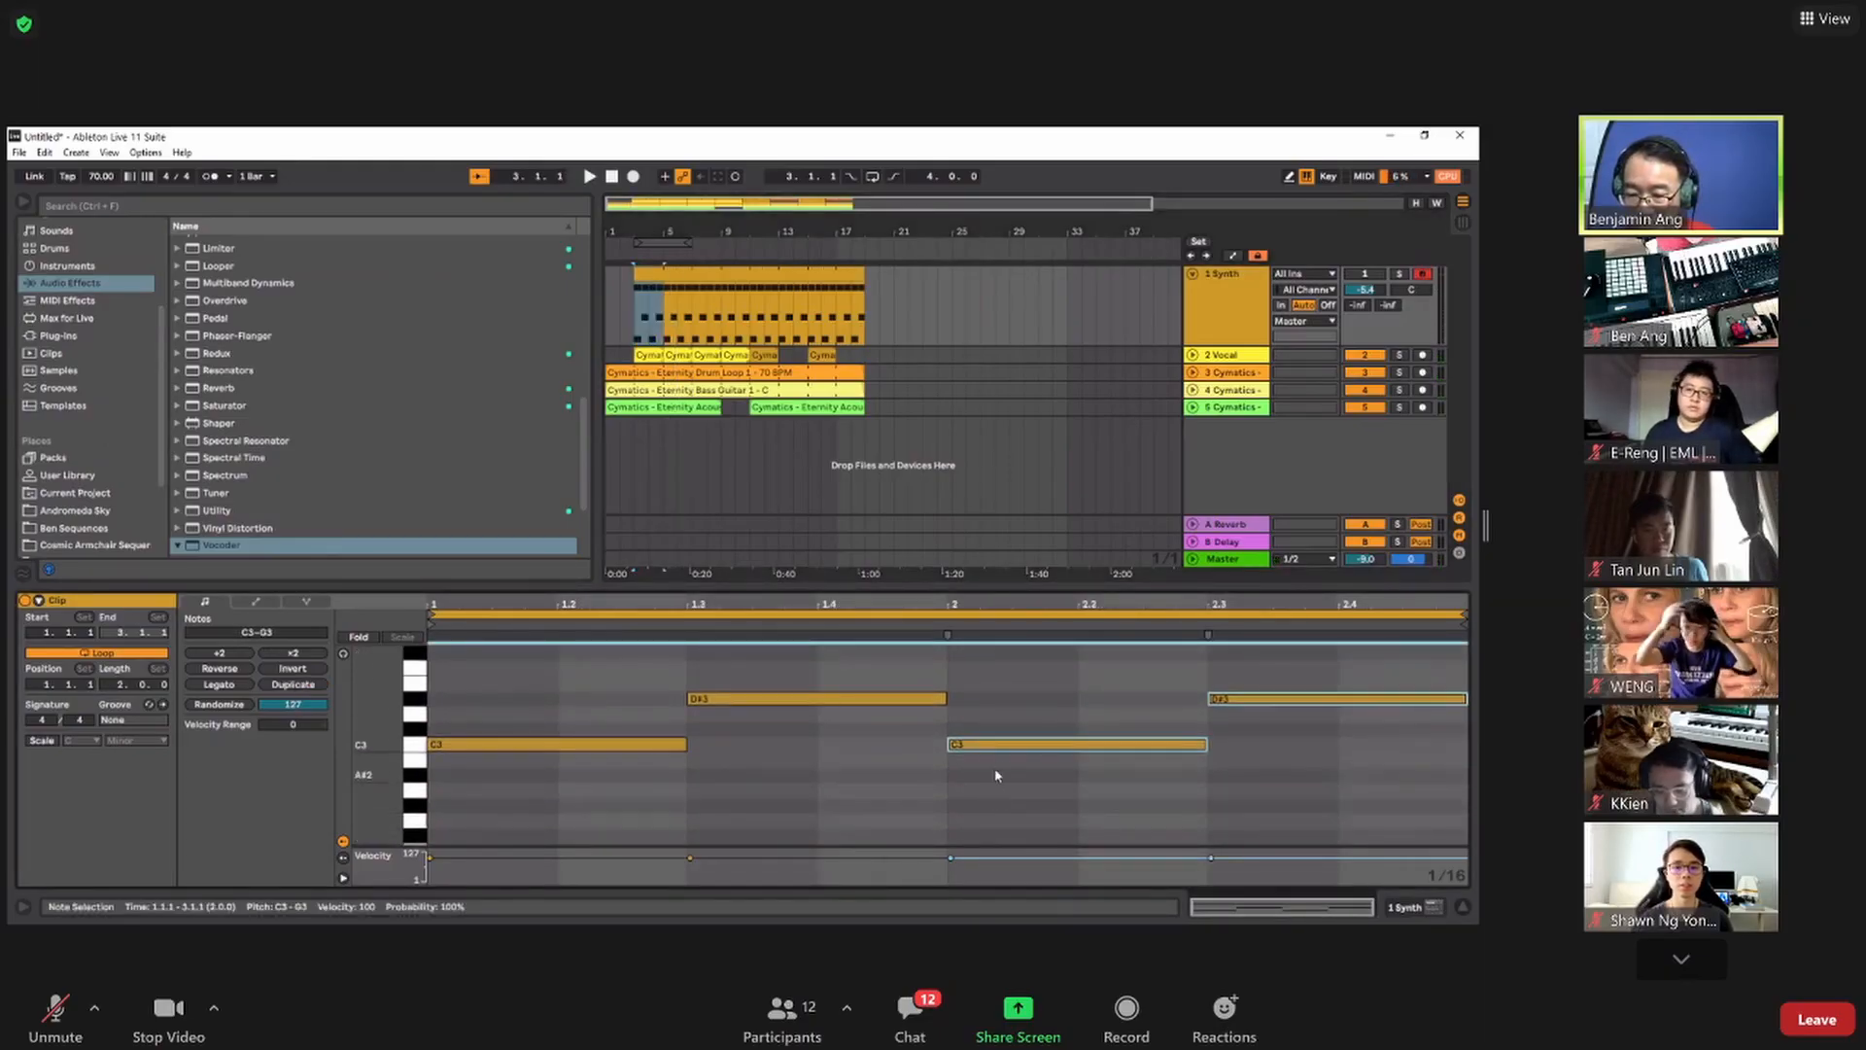
{"action": "left_click_drag", "start_coordinate": [995, 749], "coordinate": [1002, 793]}
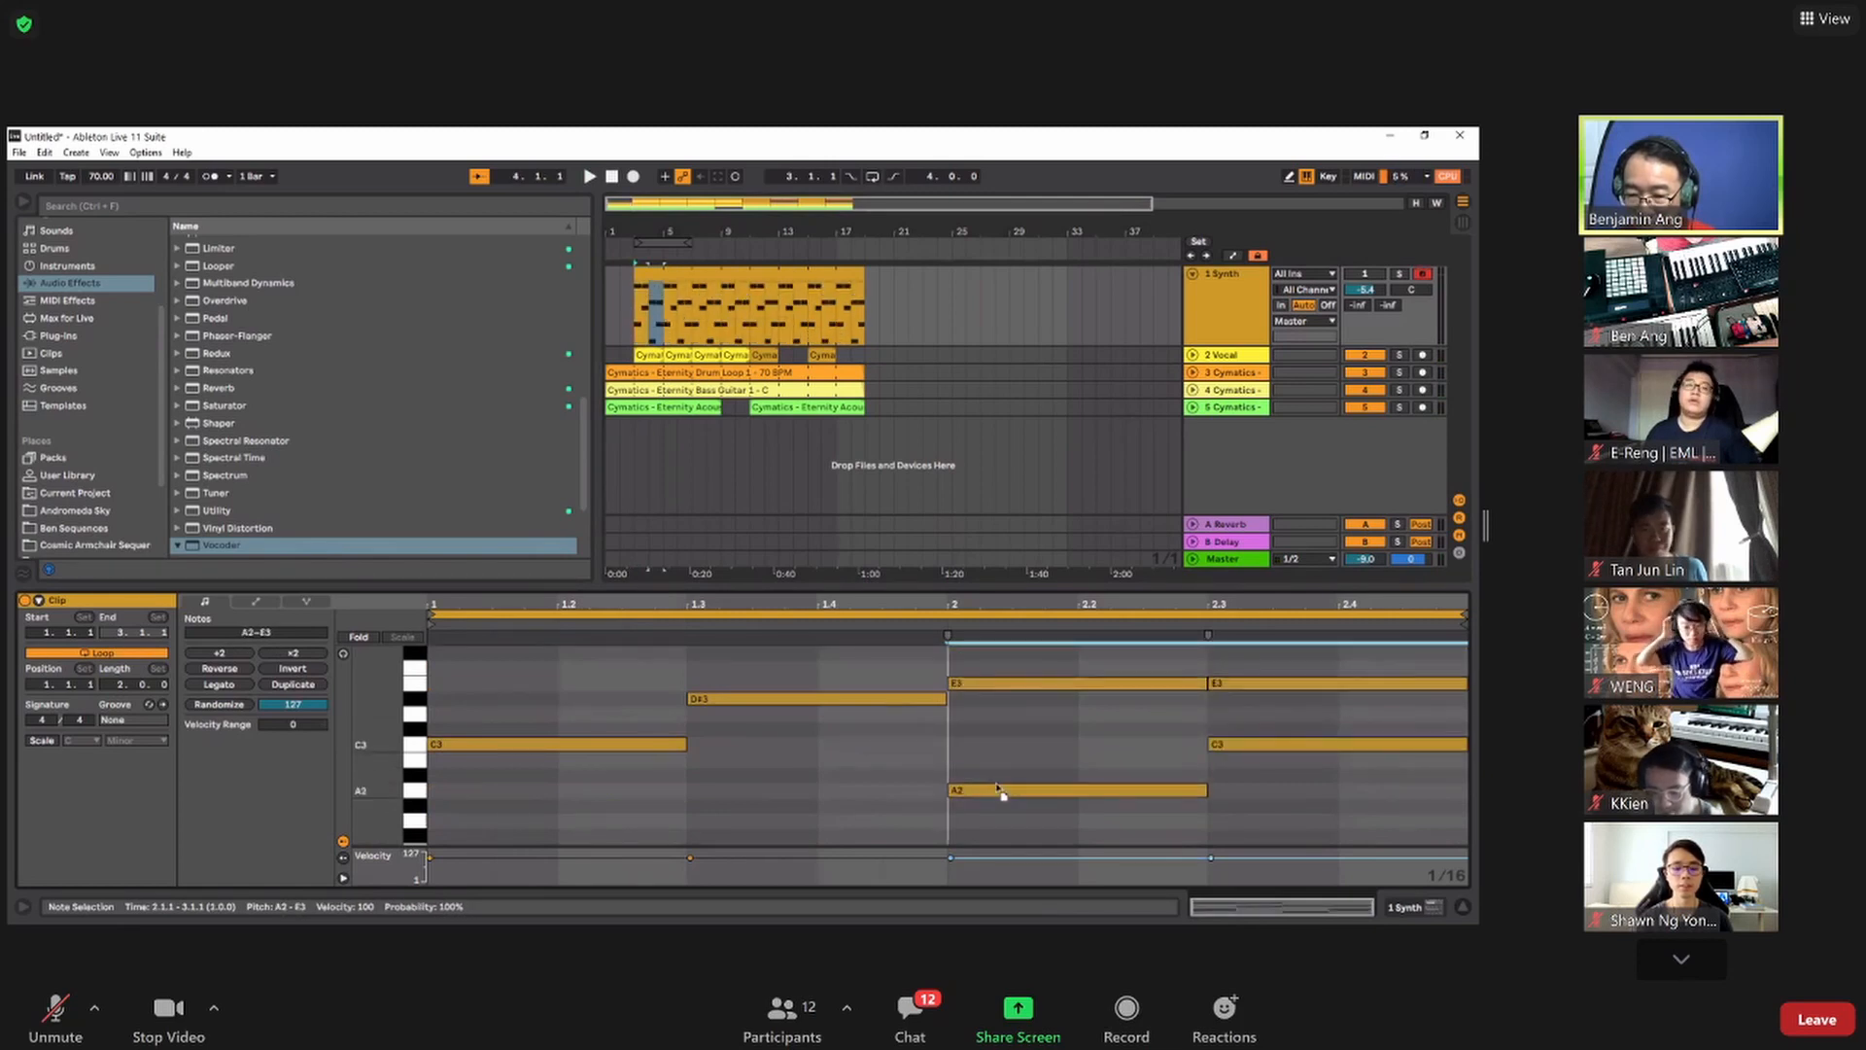
- In the clip's second bar, lower the A2 note to G2 and the final E3 note to E2
{"action": "left_click", "coordinate": [1002, 792]}
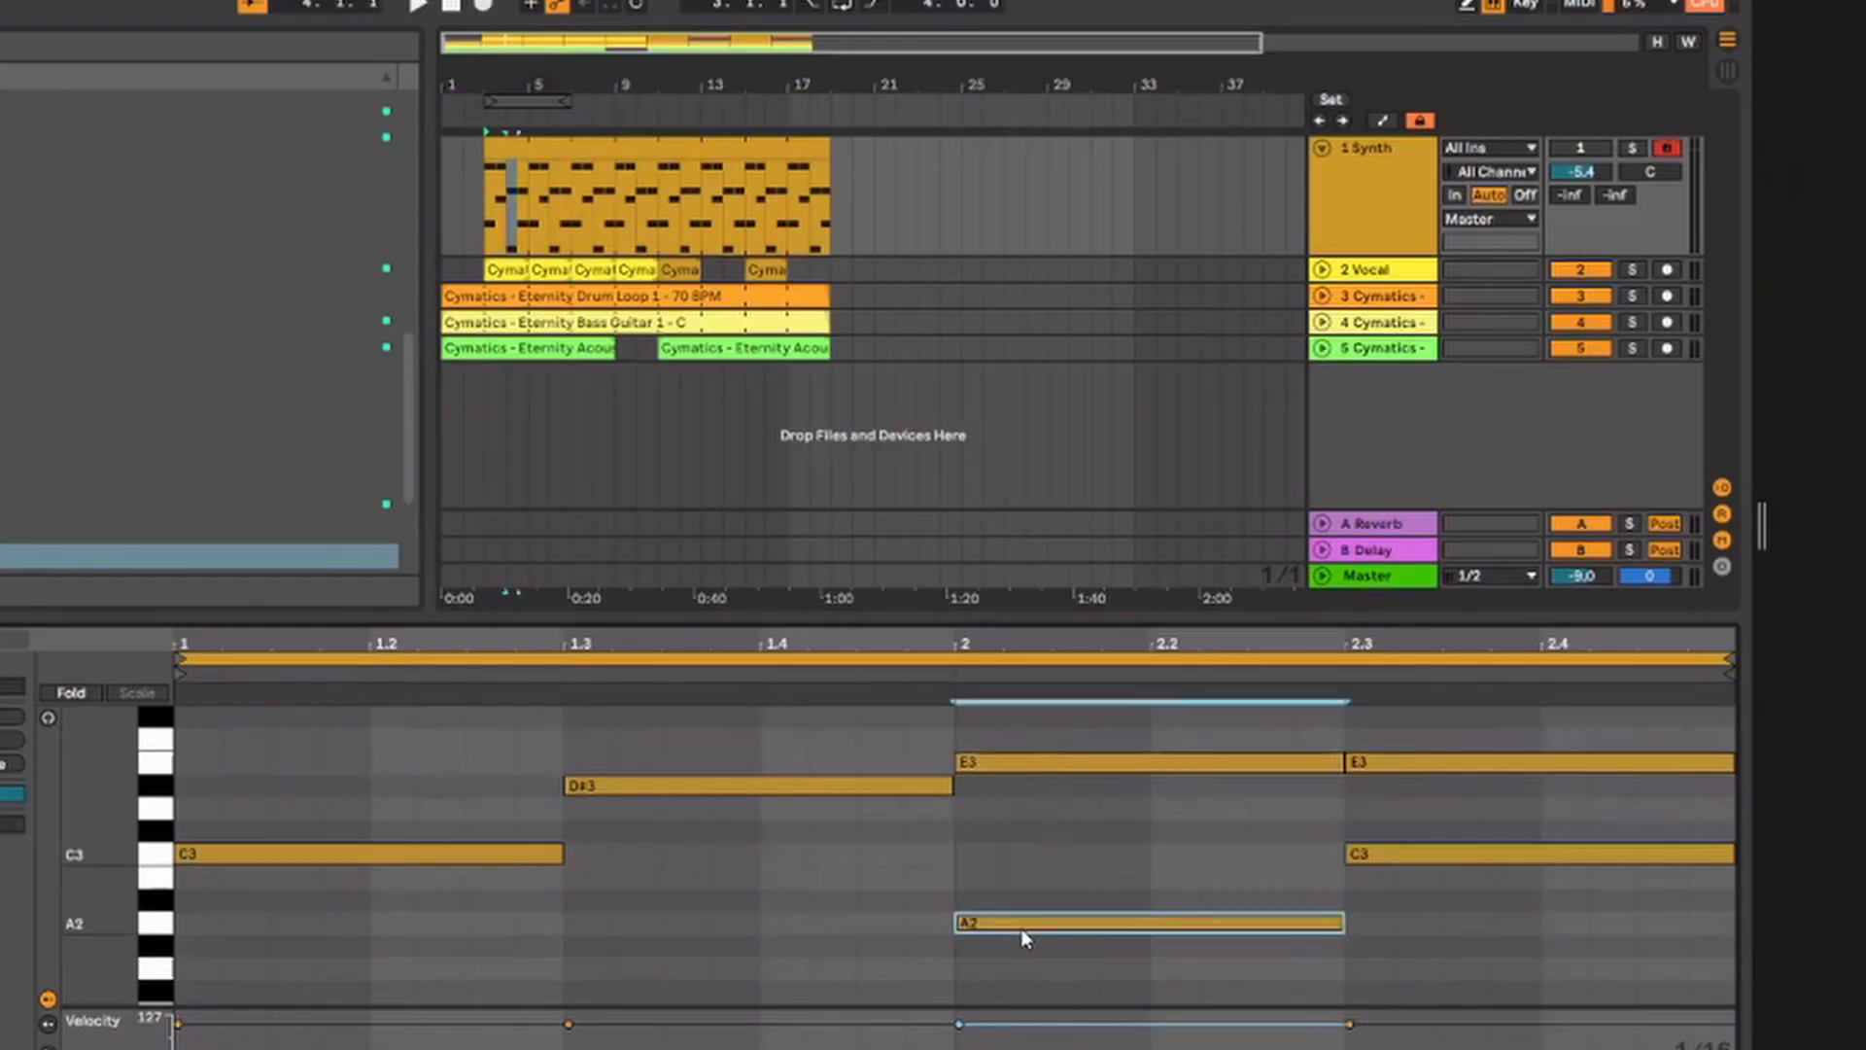
{"action": "left_click_drag", "start_coordinate": [1002, 792], "coordinate": [996, 807]}
{"action": "left_click_drag", "start_coordinate": [1026, 953], "coordinate": [1028, 970]}
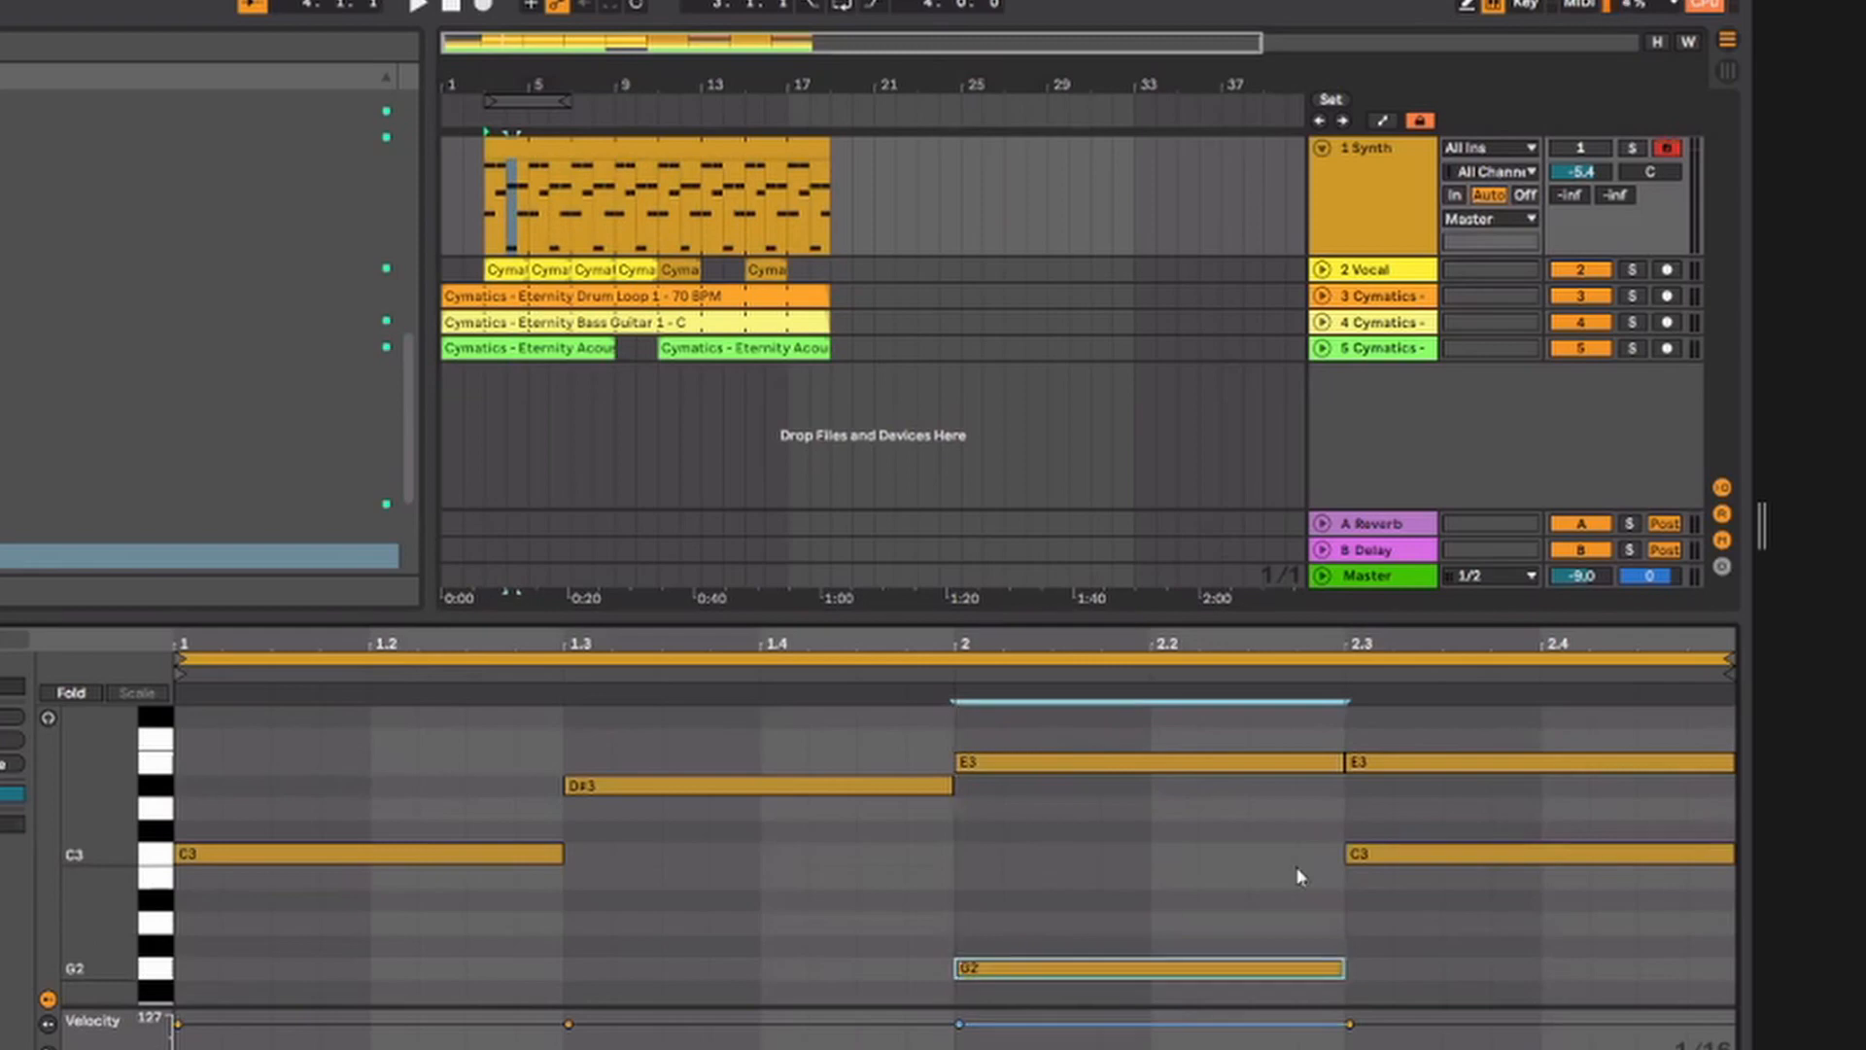
{"action": "scroll", "coordinate": [1426, 779], "scroll_direction": "up", "scroll_amount": 2}
{"action": "scroll", "coordinate": [1422, 865], "scroll_direction": "down", "scroll_amount": 3}
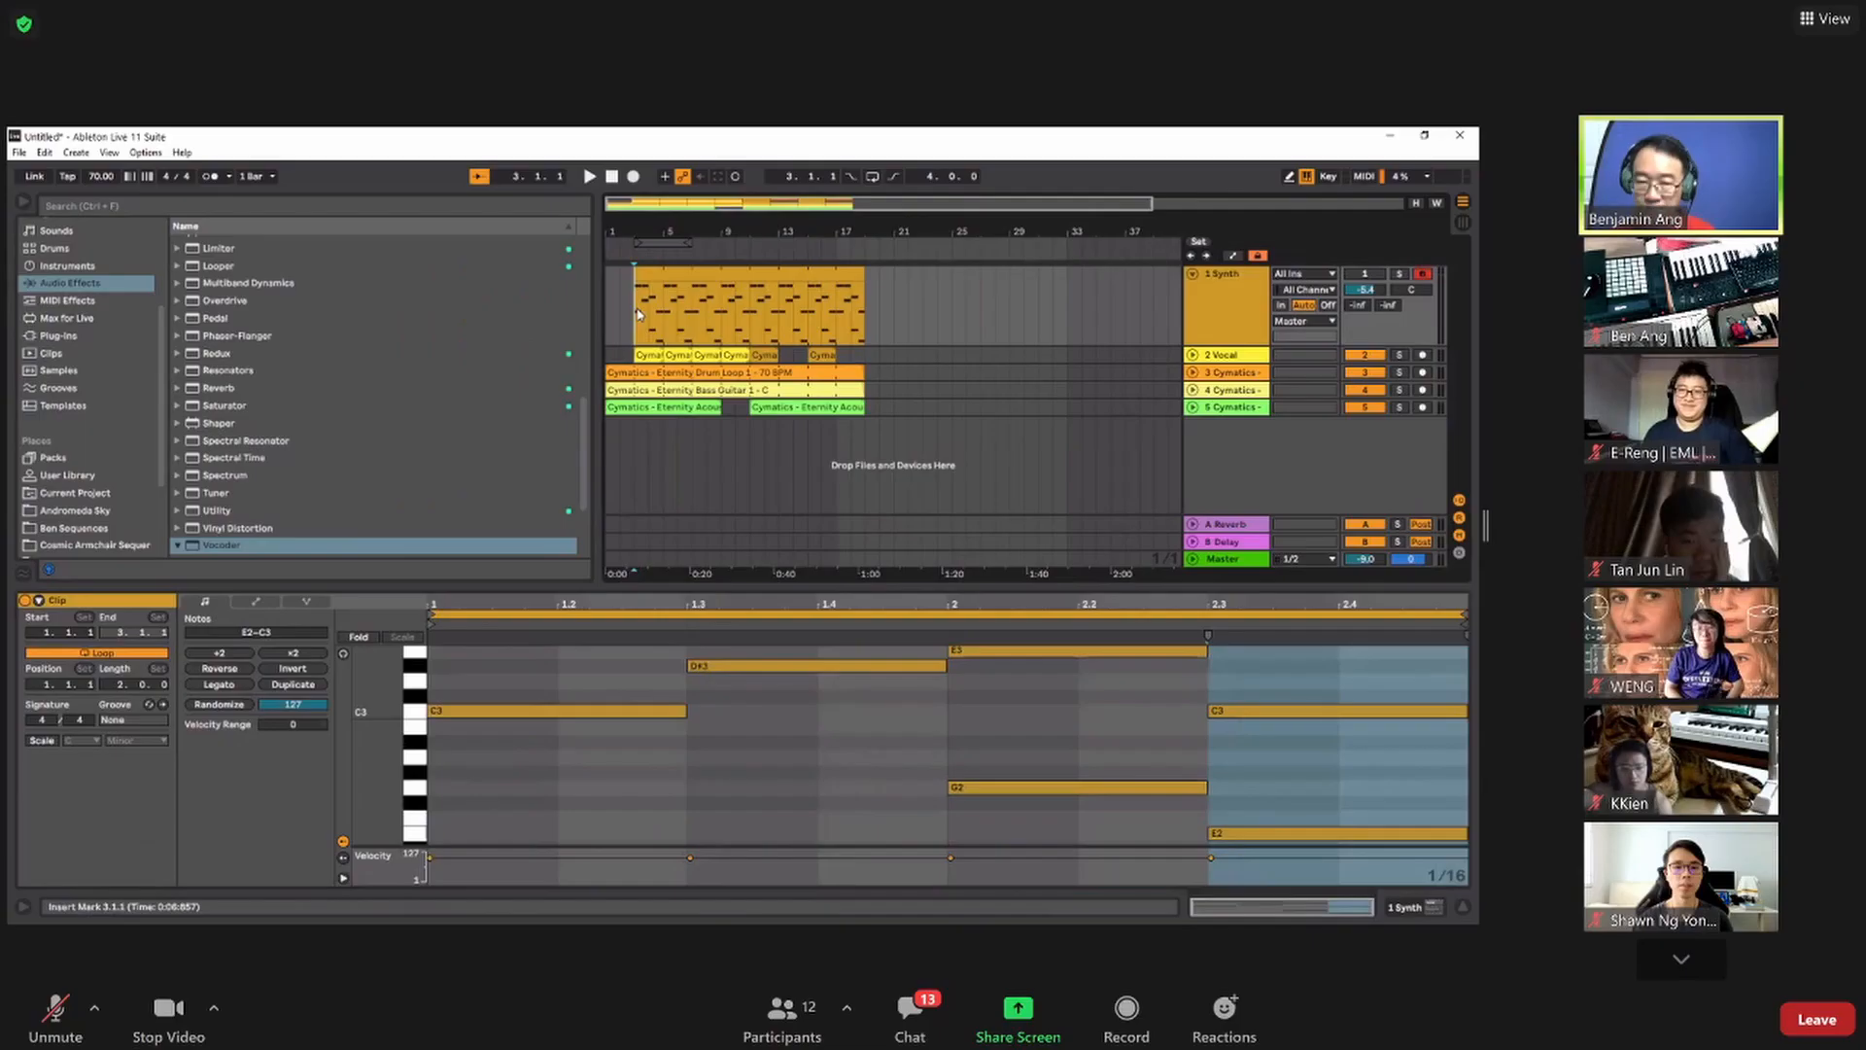
- Play the vocoded vocal from bar 3 and lower the Vocoder's Dry/Wet to 43.5 %
{"action": "key", "text": "space"}
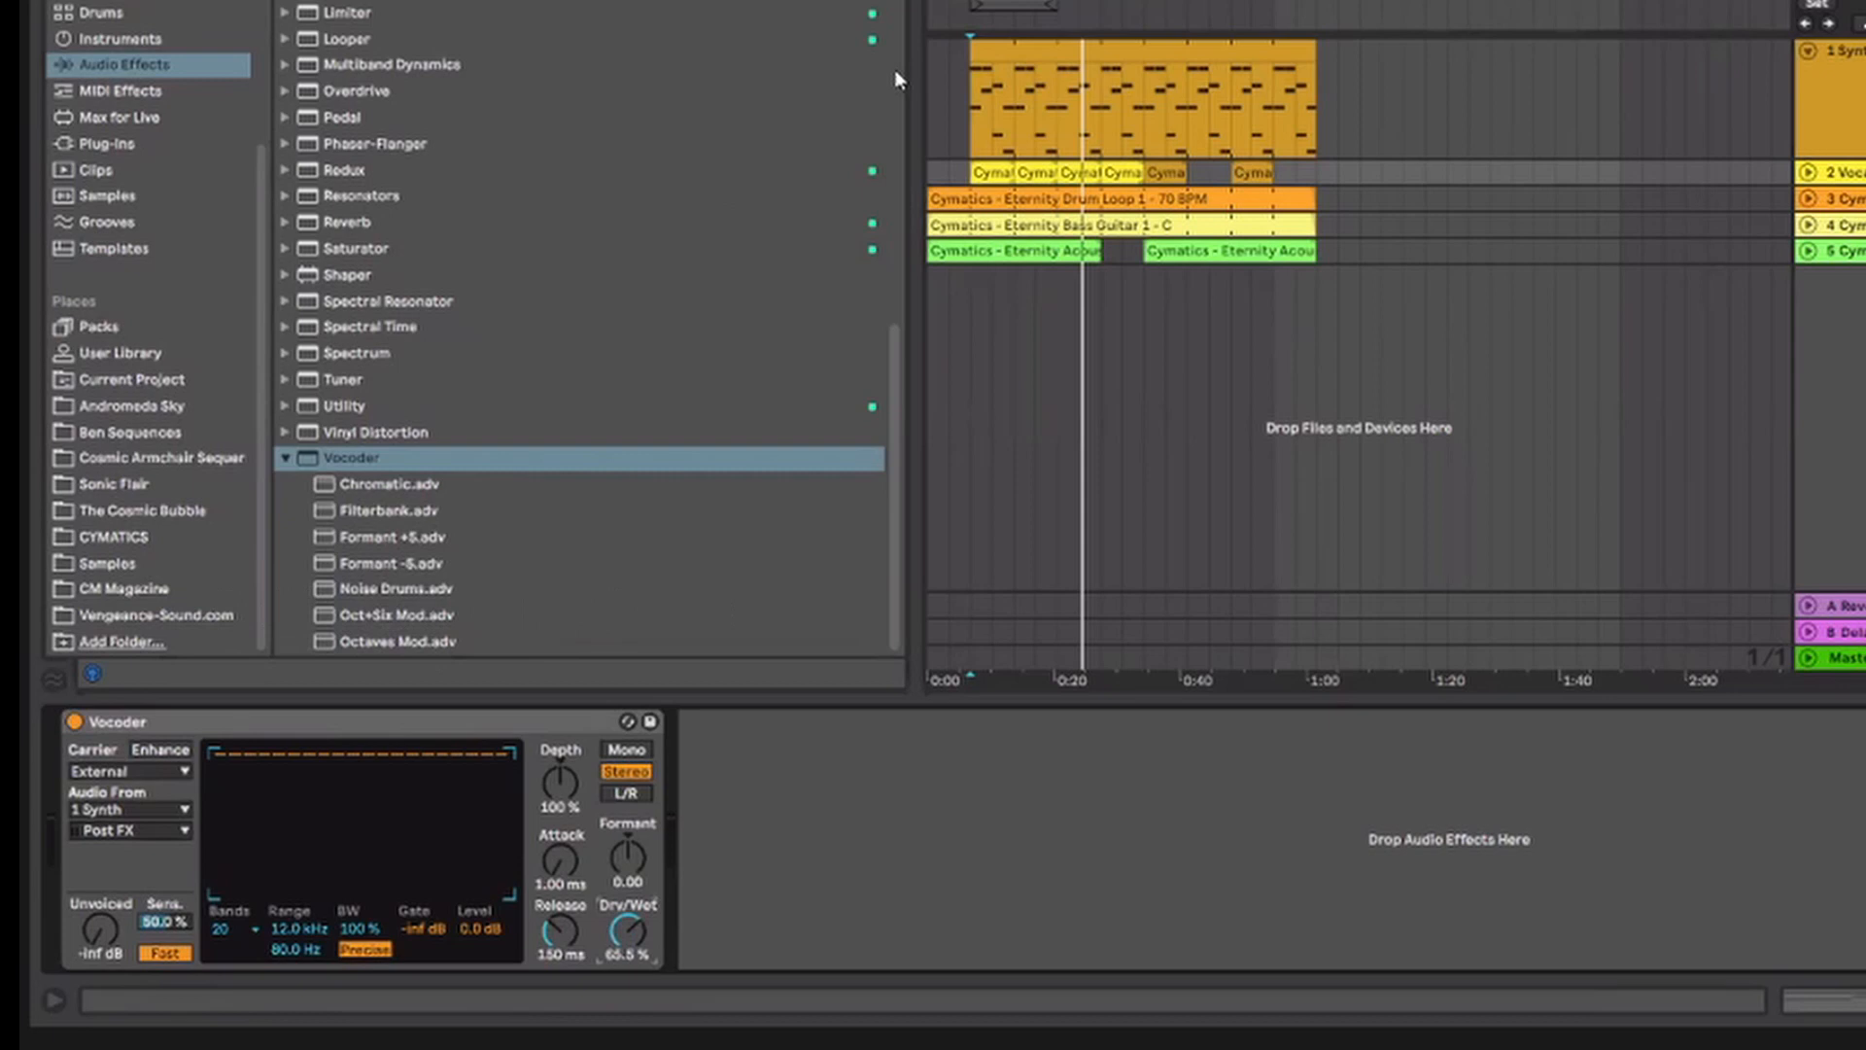
{"action": "key", "text": "space"}
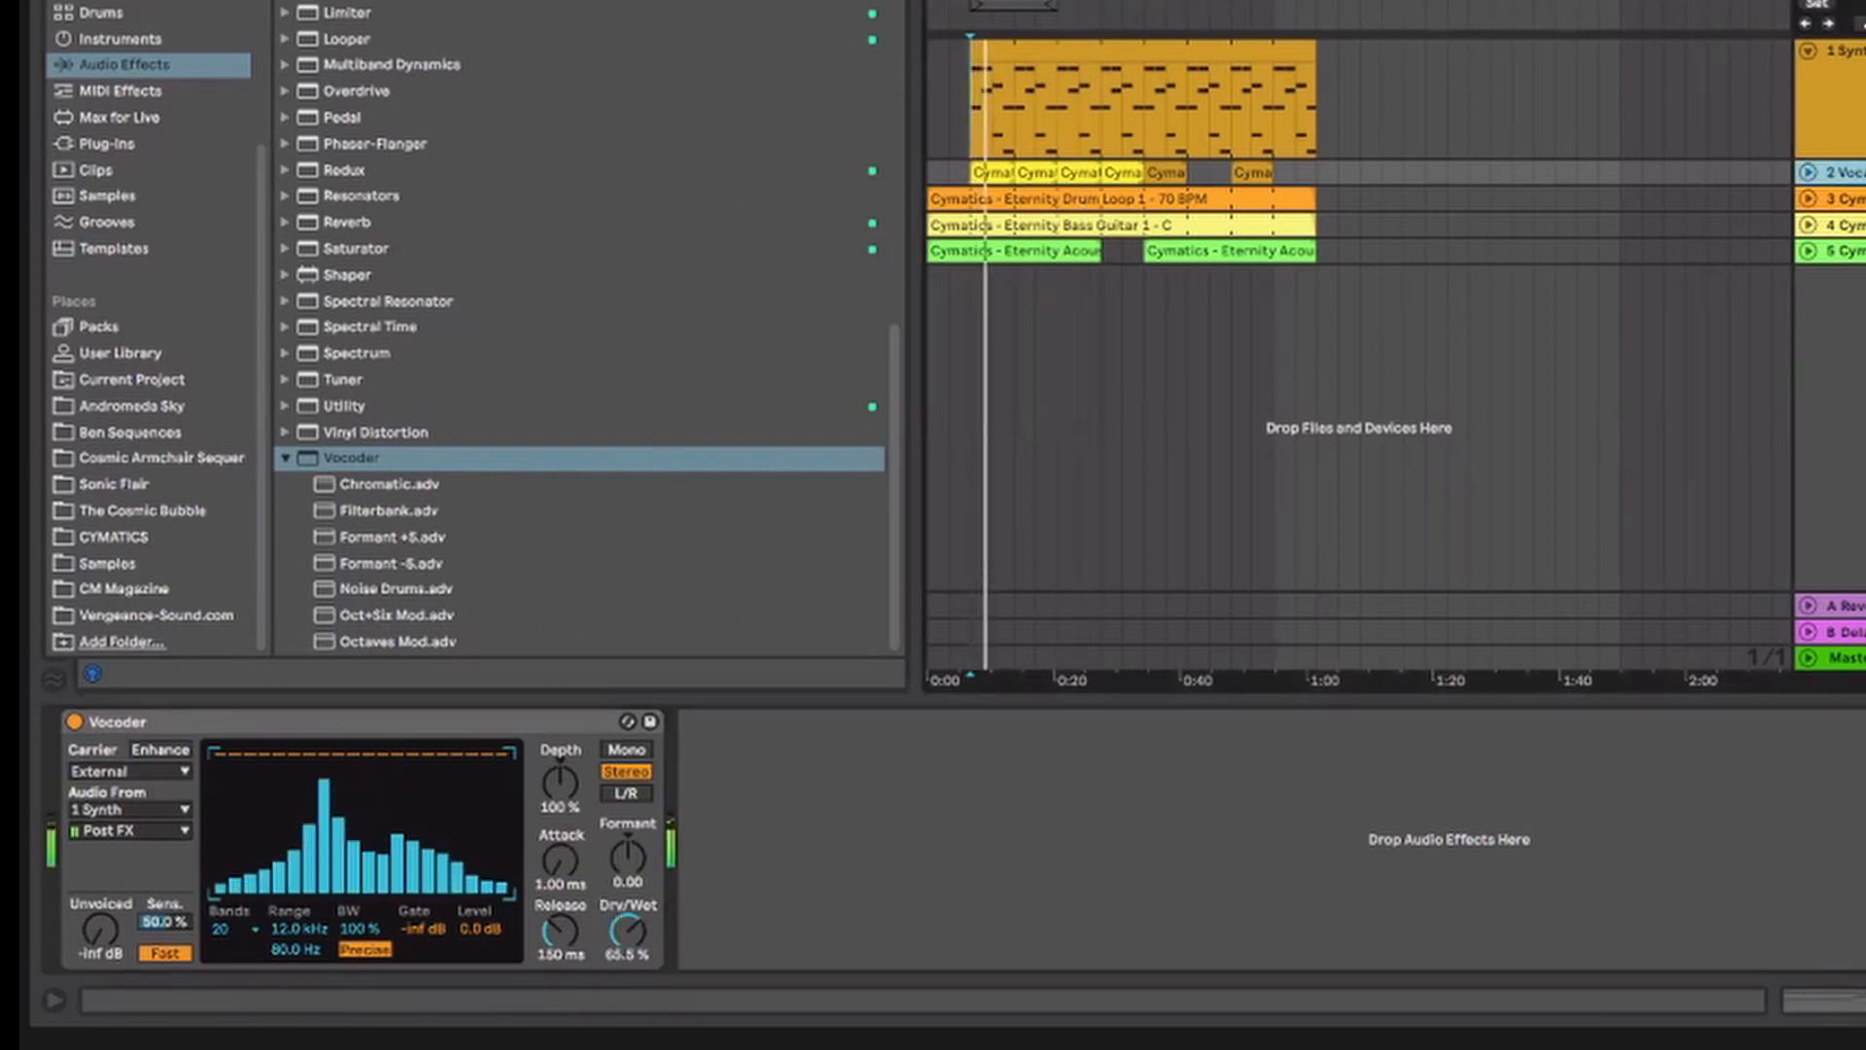
{"action": "mouse_move", "coordinate": [624, 928]}
{"action": "left_mouse_down"}
{"action": "mouse_move", "coordinate": [624, 957]}
{"action": "mouse_move", "coordinate": [624, 939]}
{"action": "left_mouse_up"}
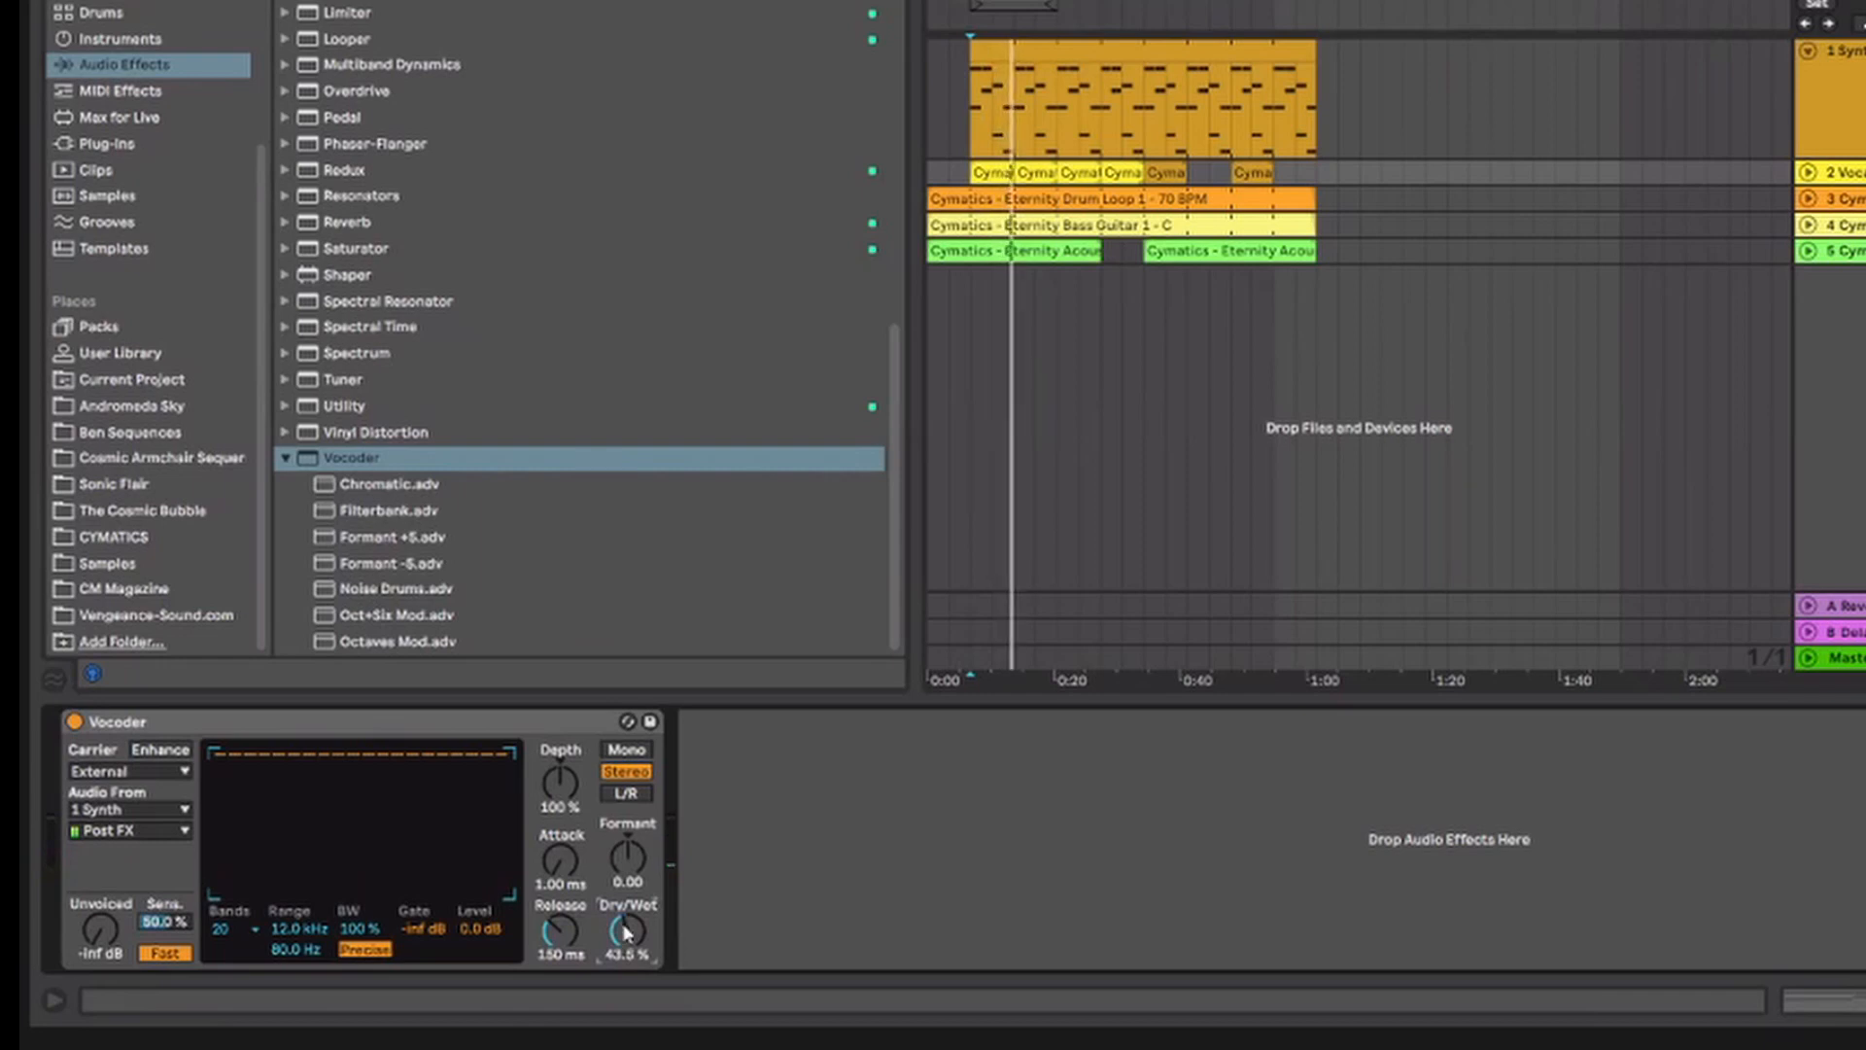